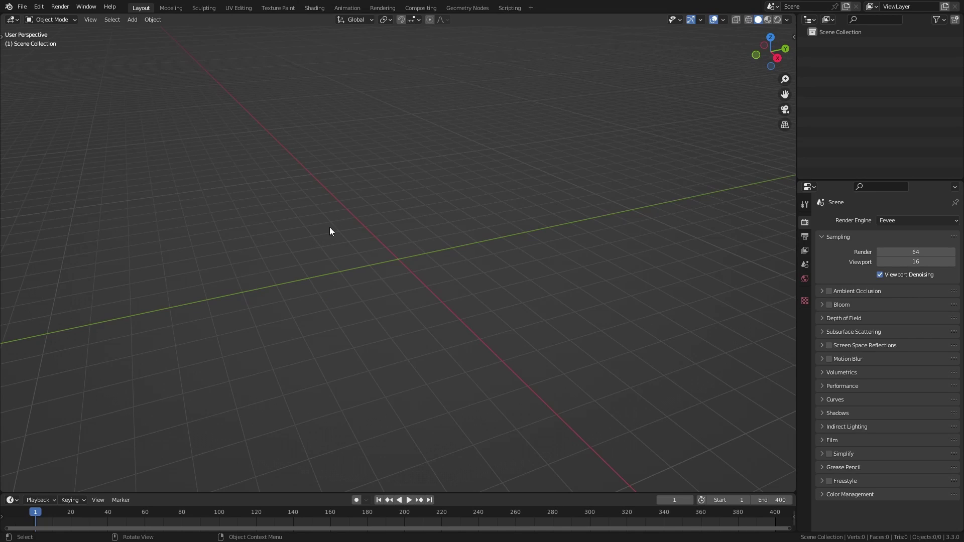
# - Split the 3D view and make the lower area a Video Sequencer
pyautogui.moveTo(792, 490); pyautogui.dragTo(731, 216)
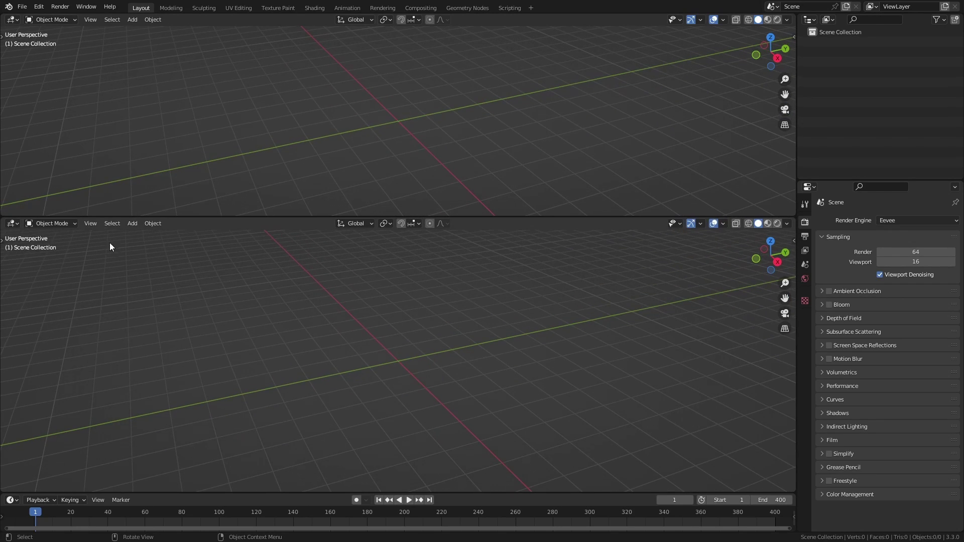
pyautogui.click(12, 224)
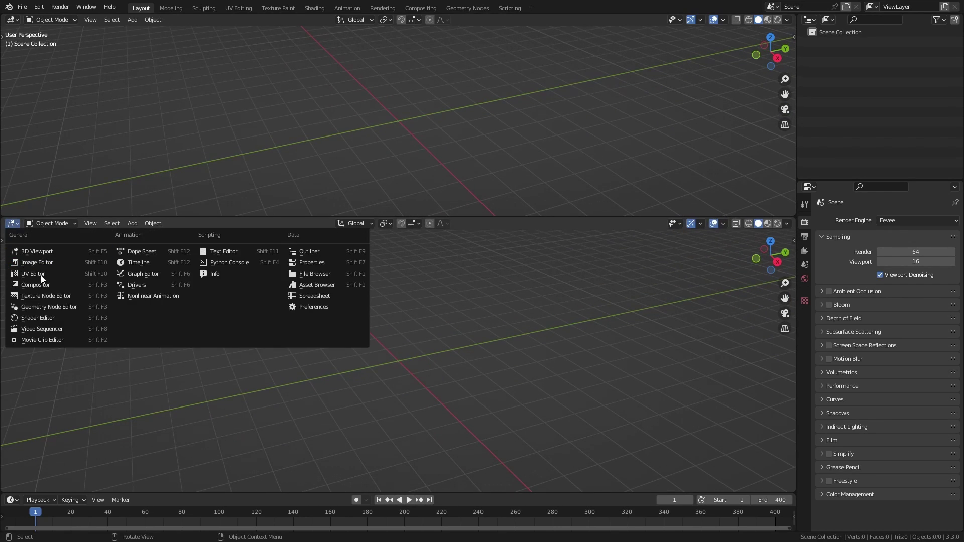
pyautogui.click(52, 334)
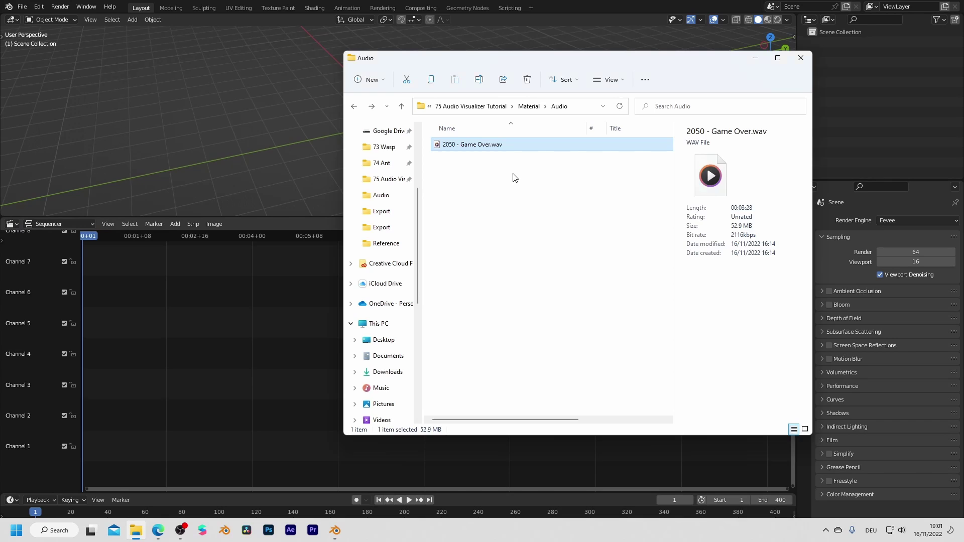
# - Drop '2050 - Game Over.wav' onto Channel 1 so it starts at frame 1, then check its strip properties
pyautogui.click(513, 177)
pyautogui.click(502, 148)
pyautogui.moveTo(501, 148); pyautogui.dragTo(162, 448)
pyautogui.click(207, 453)
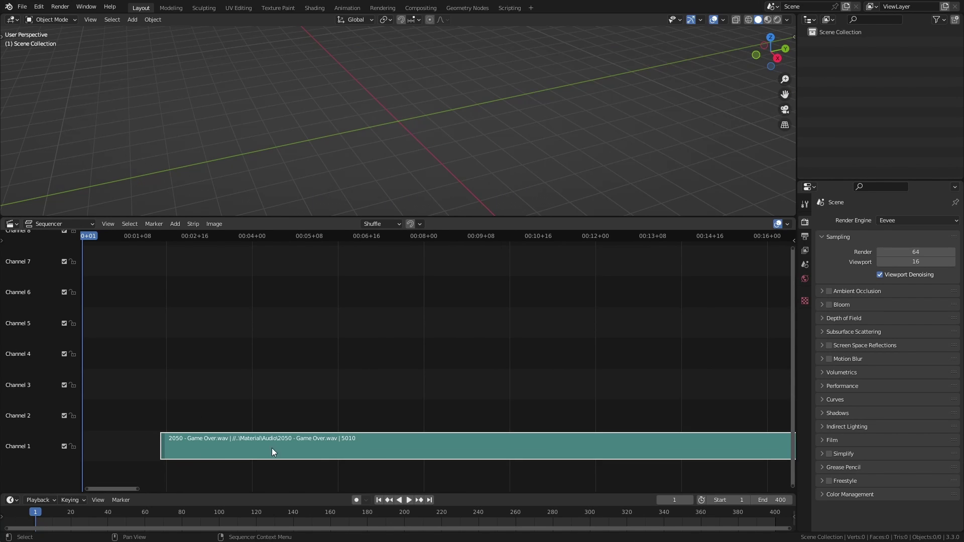
pyautogui.moveTo(294, 447); pyautogui.dragTo(213, 445)
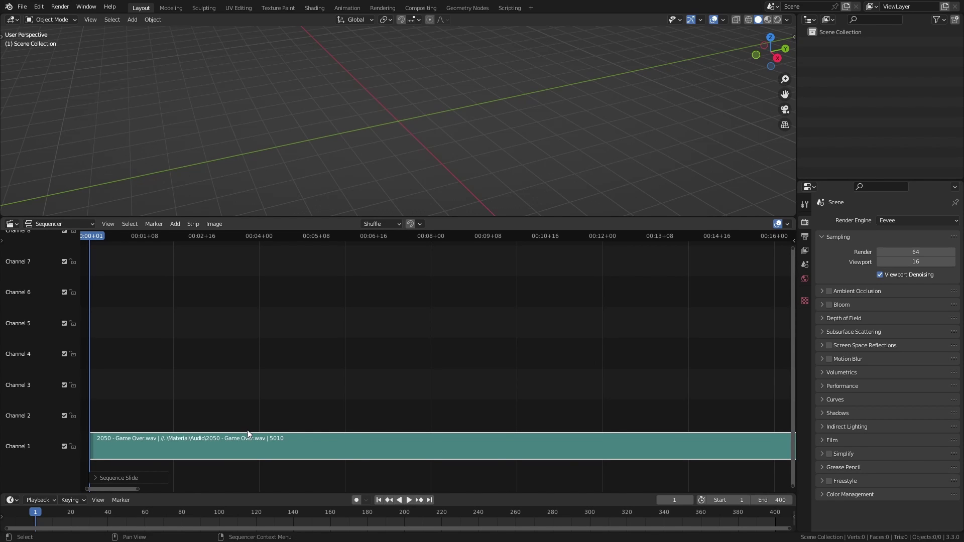
pyautogui.press('n')
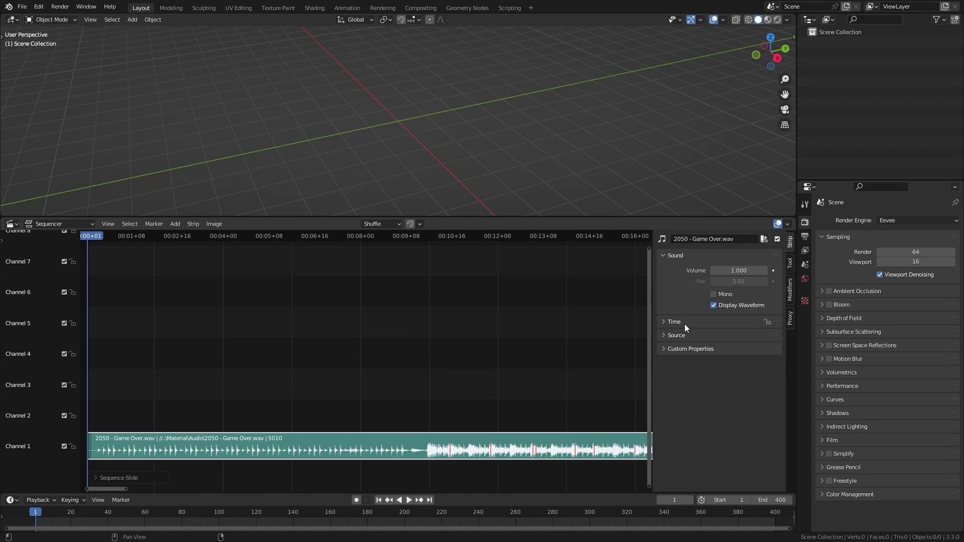
pyautogui.press('n')
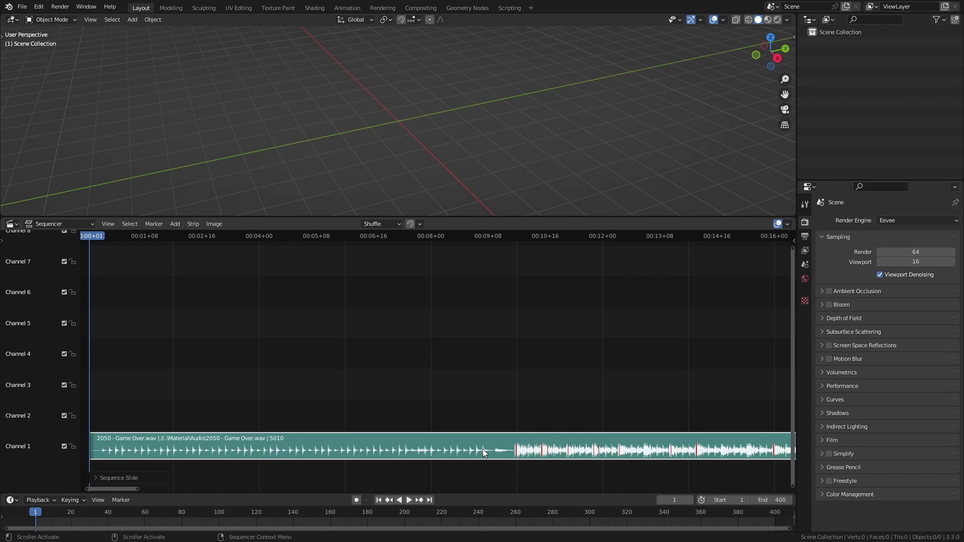
# - Shrink the sequencer to a slim band and fit the whole audio strip in view
pyautogui.moveTo(306, 216); pyautogui.dragTo(304, 428)
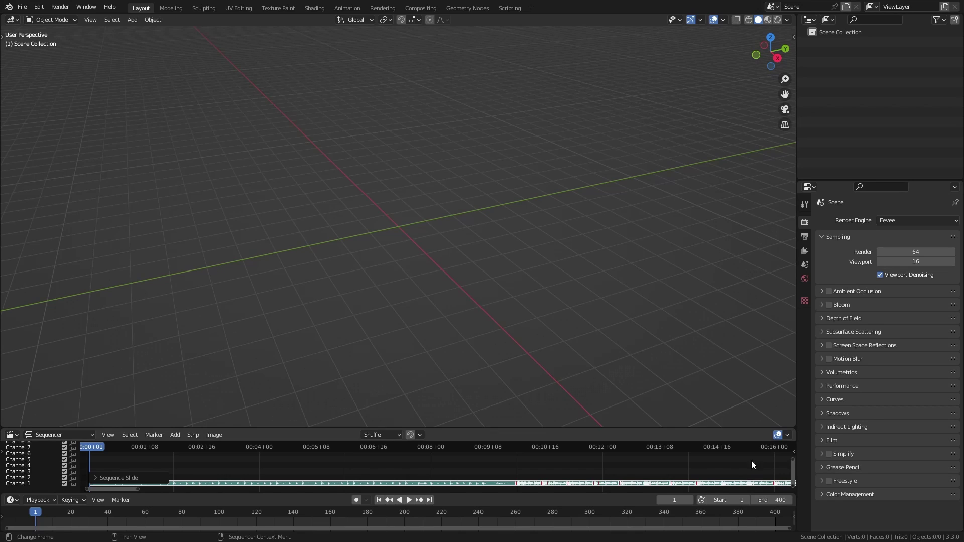
pyautogui.moveTo(791, 460); pyautogui.dragTo(790, 496)
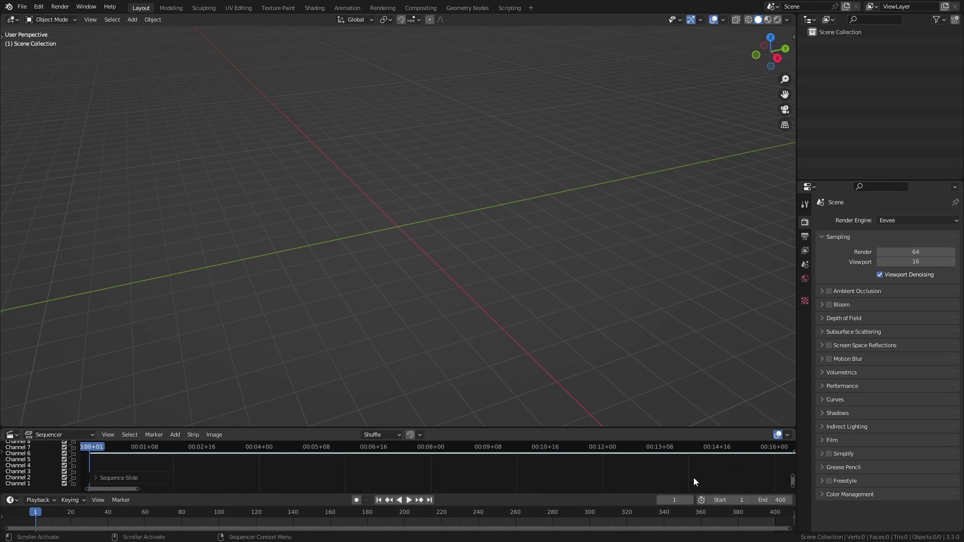
pyautogui.press('Home')
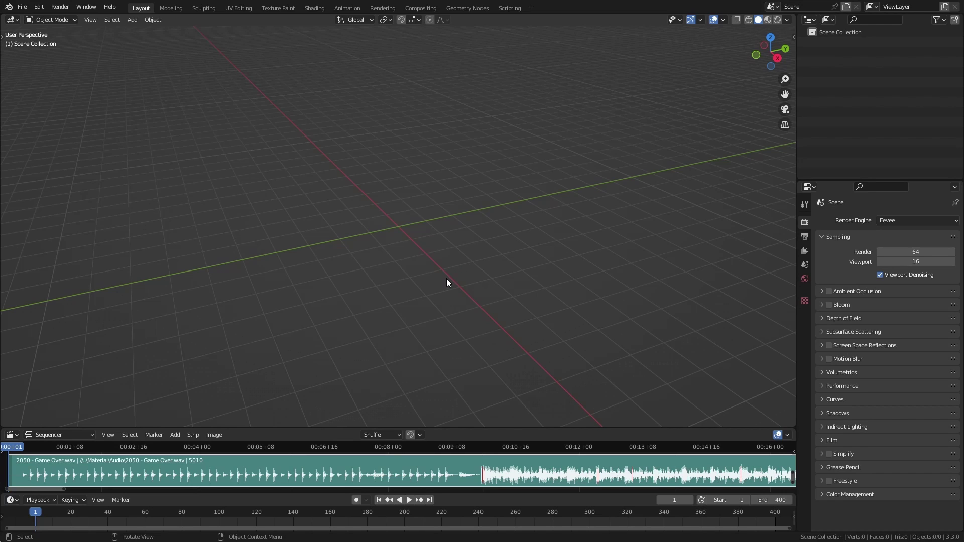
# - Play and scrub the audio, checking playback options, leaving the playhead at frame 107
pyautogui.press('space')
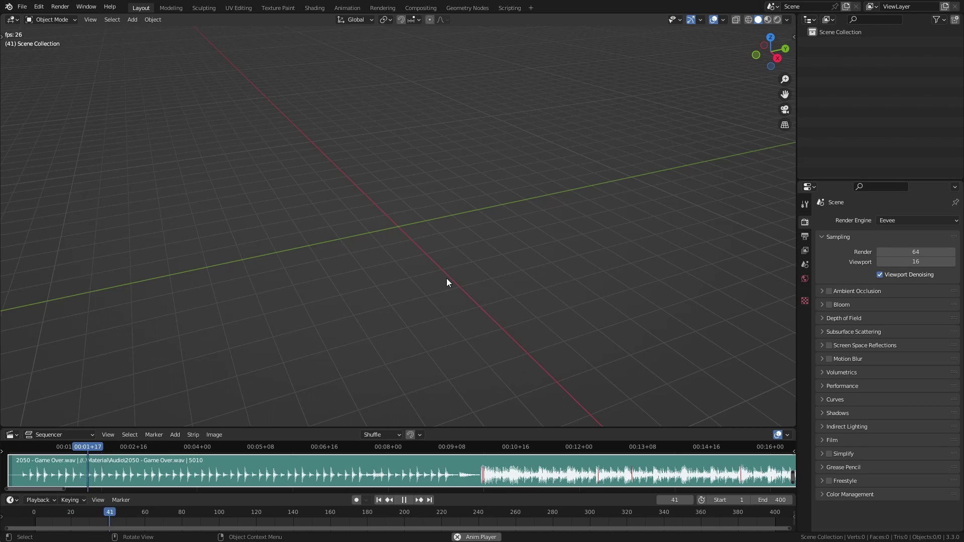
pyautogui.press('space')
pyautogui.moveTo(161, 447); pyautogui.dragTo(187, 463)
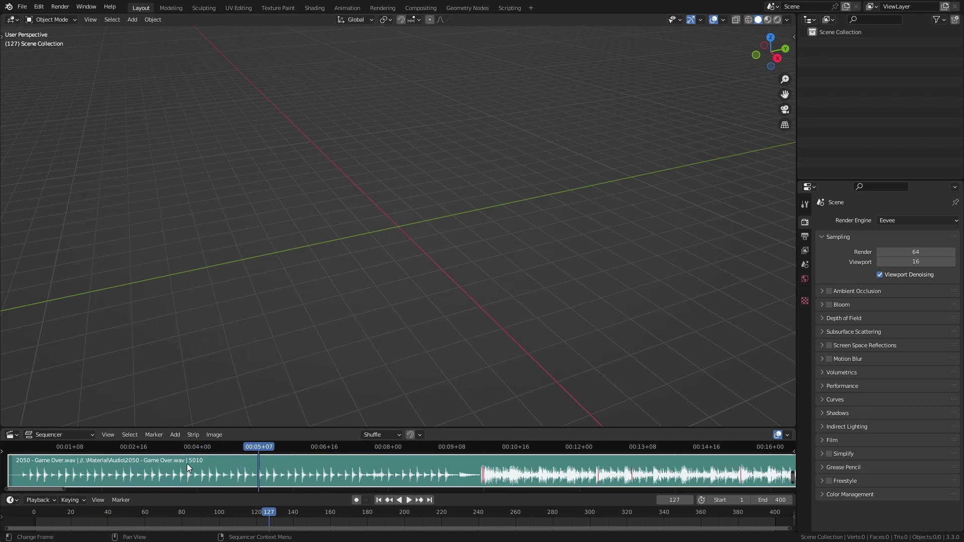
pyautogui.click(32, 500)
pyautogui.moveTo(254, 450)
pyautogui.mouseDown()
pyautogui.moveTo(434, 447)
pyautogui.moveTo(252, 451)
pyautogui.mouseUp()
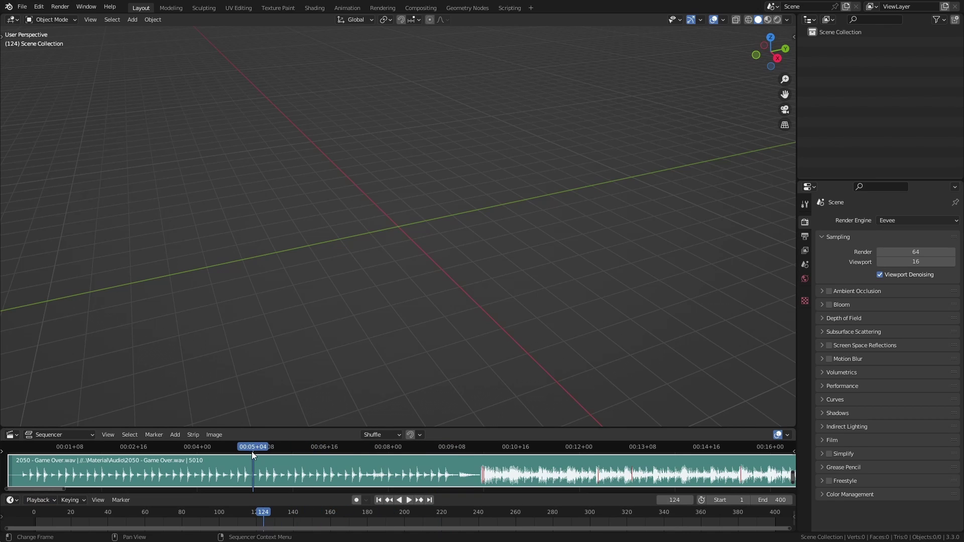
pyautogui.click(31, 500)
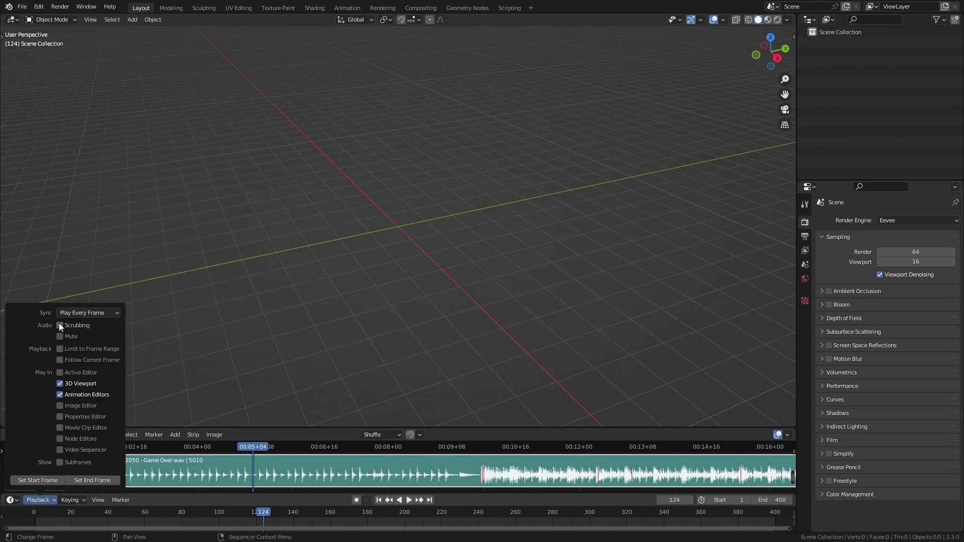
pyautogui.moveTo(252, 448); pyautogui.dragTo(219, 449)
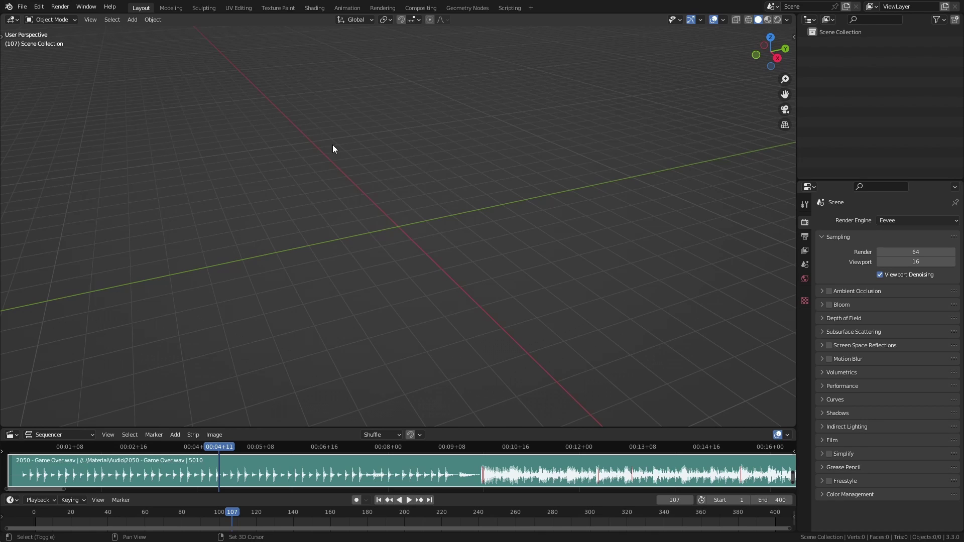
# - Add a Plane mesh at the origin and split the 3D view into two side-by-side viewports
pyautogui.hotkey('shift', 'a')
pyautogui.moveTo(303, 143)
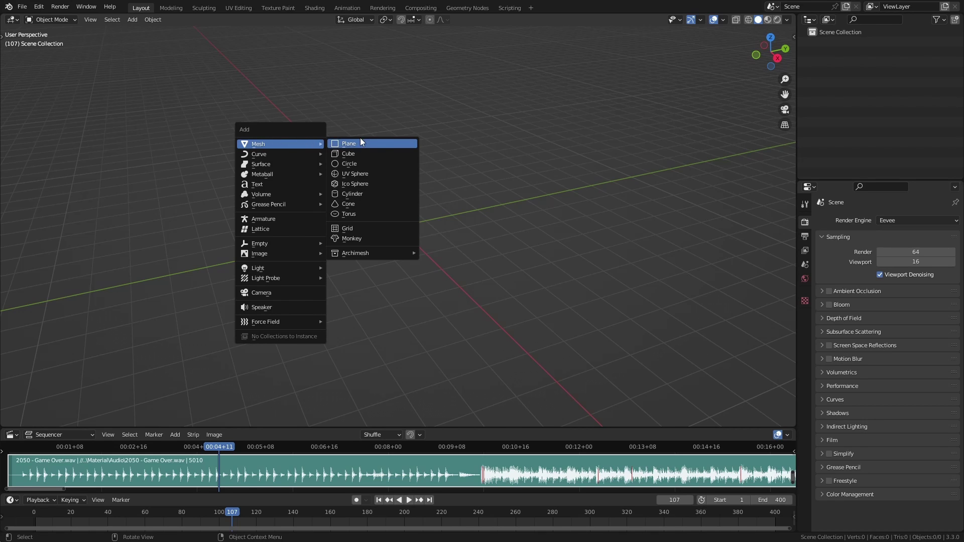
pyautogui.click(383, 145)
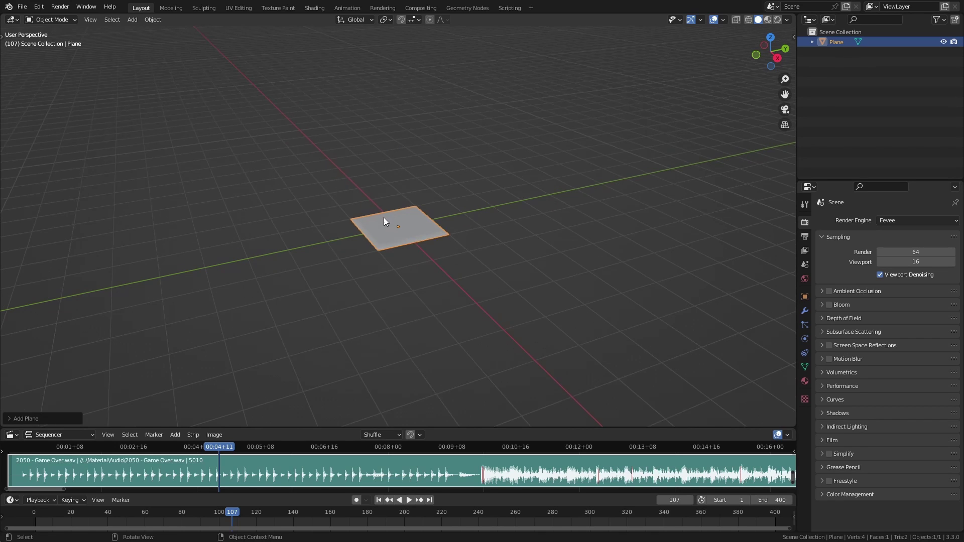
pyautogui.moveTo(396, 220); pyautogui.dragTo(422, 237, button='middle')
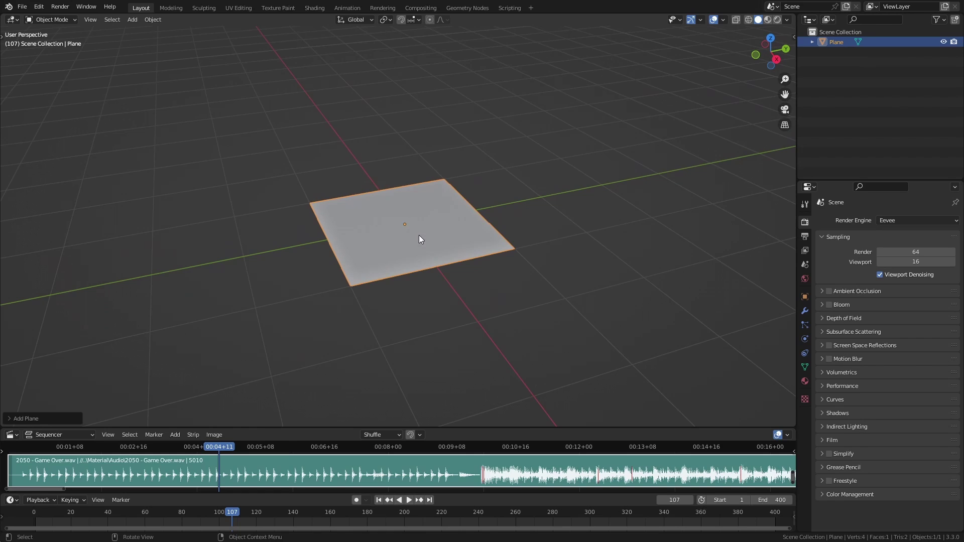
pyautogui.moveTo(12, 20); pyautogui.dragTo(358, 51)
# - Switch the left viewport to the Geometry Node Editor with its sidebar hidden
pyautogui.click(18, 20)
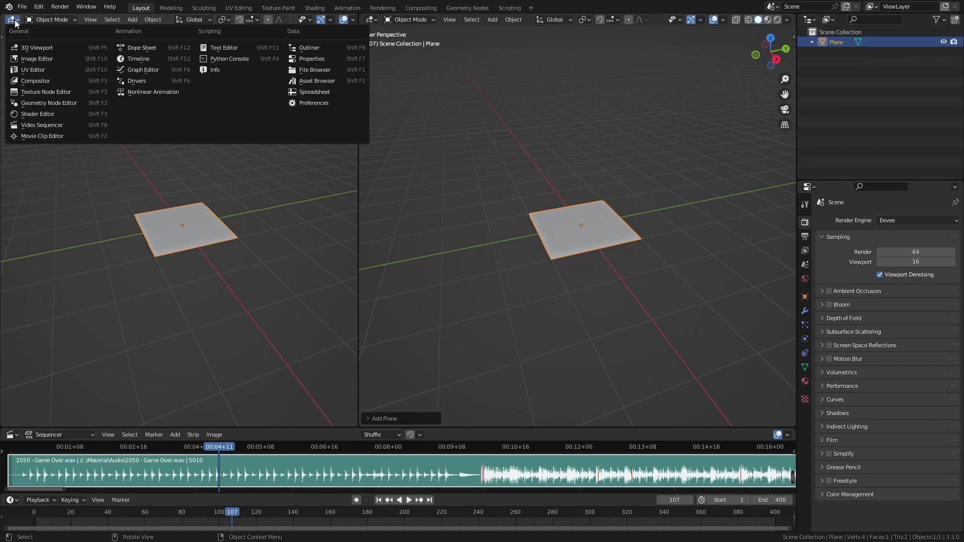
pyautogui.click(40, 104)
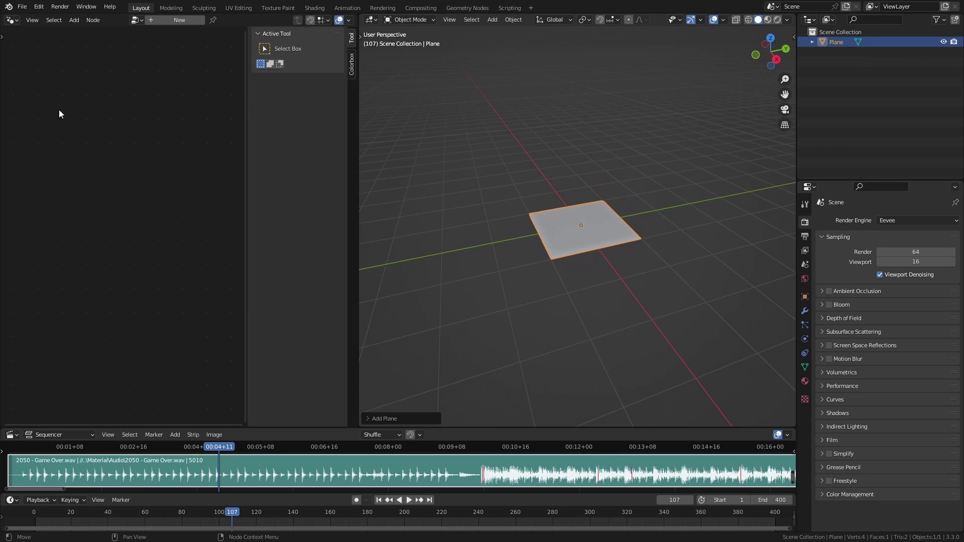
pyautogui.press('n')
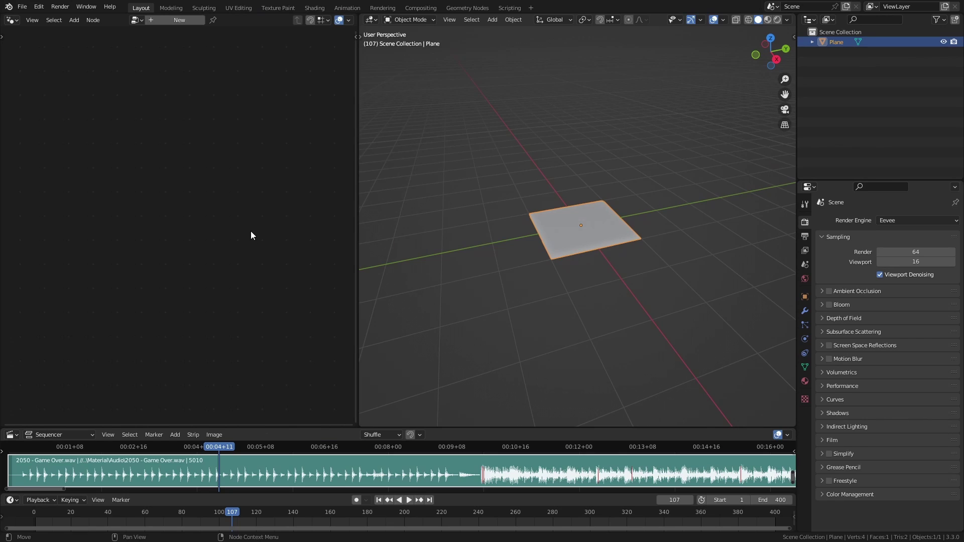
# - Create a new Geometry Nodes tree on the Plane and delete its Group Input node
pyautogui.click(173, 20)
pyautogui.moveTo(160, 177); pyautogui.dragTo(194, 185, button='middle')
pyautogui.scroll(2, 232, 186)
pyautogui.moveTo(55, 224); pyautogui.dragTo(126, 225)
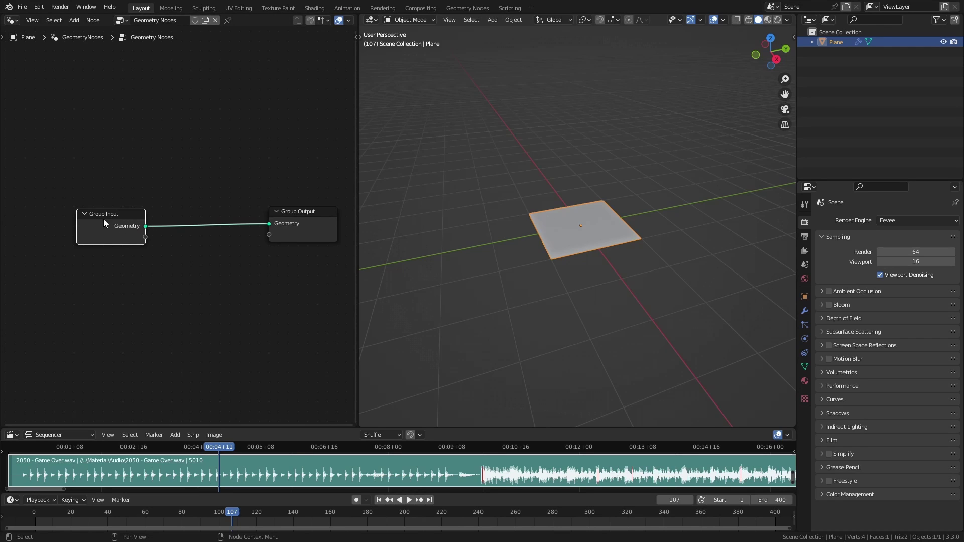
pyautogui.press('Delete')
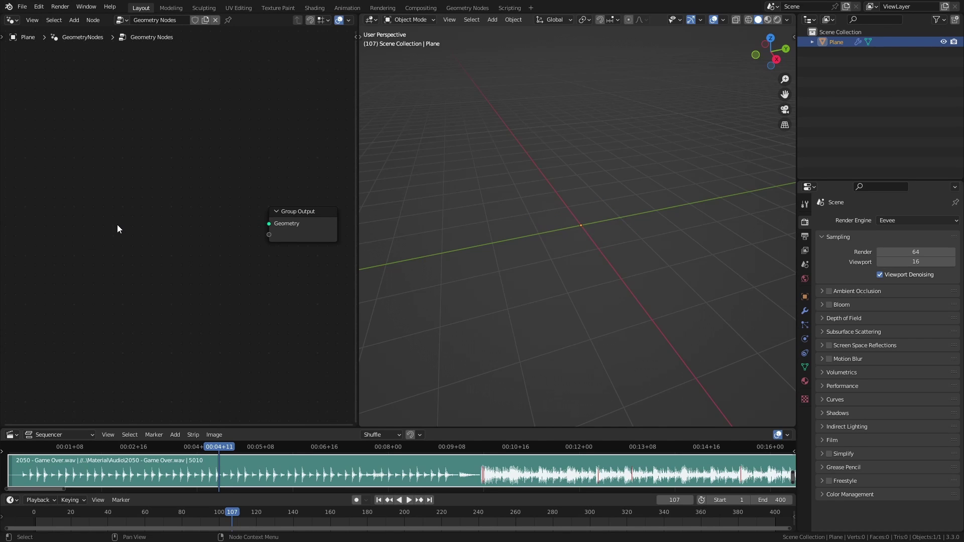
pyautogui.moveTo(578, 302); pyautogui.dragTo(622, 304, button='middle')
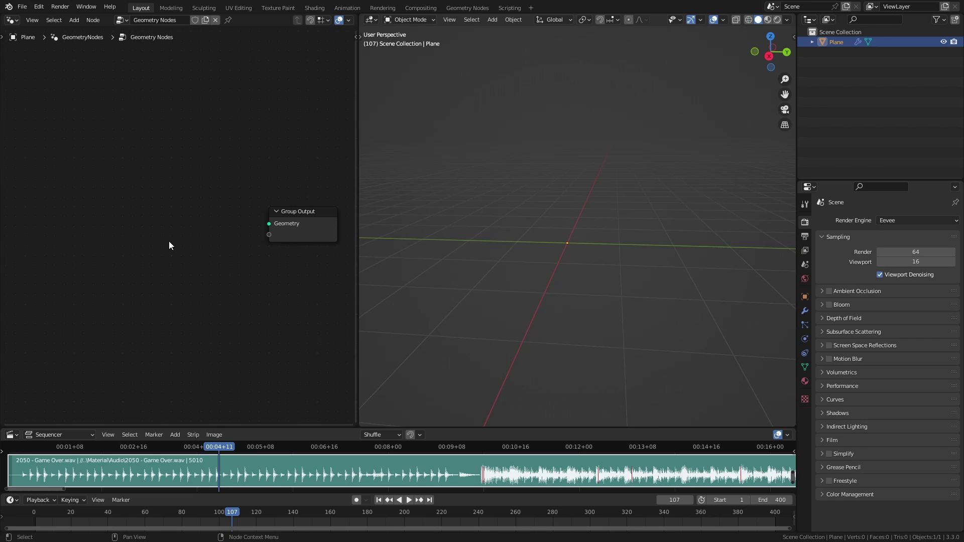
# - Add a Mesh Line node and connect it to the Group Output
pyautogui.hotkey('shift', 'a')
pyautogui.moveTo(67, 187)
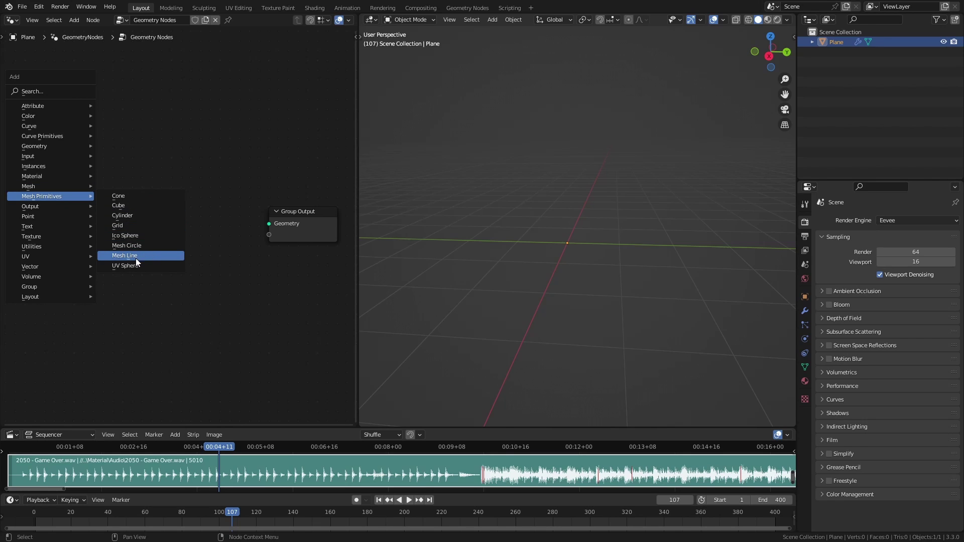
pyautogui.click(136, 258)
pyautogui.click(119, 208)
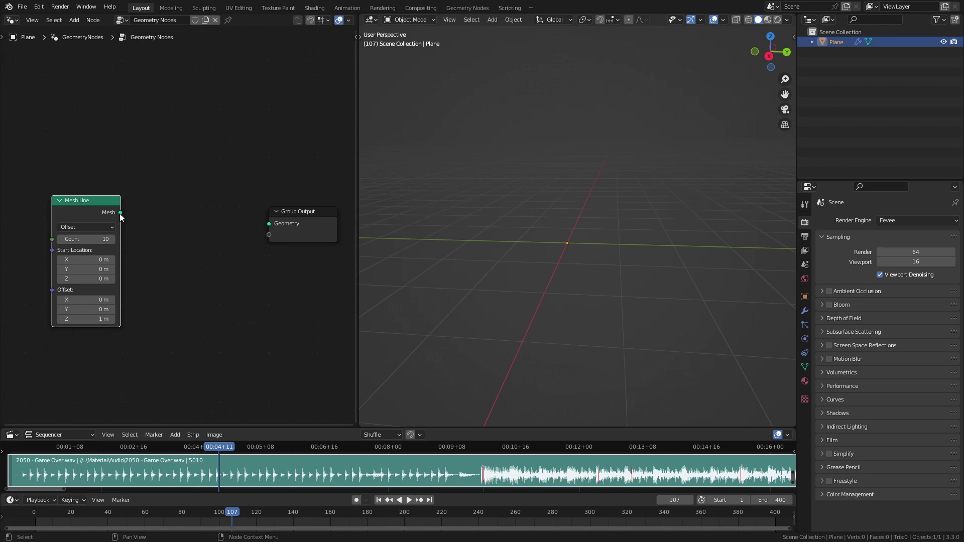
pyautogui.moveTo(120, 213); pyautogui.dragTo(271, 224)
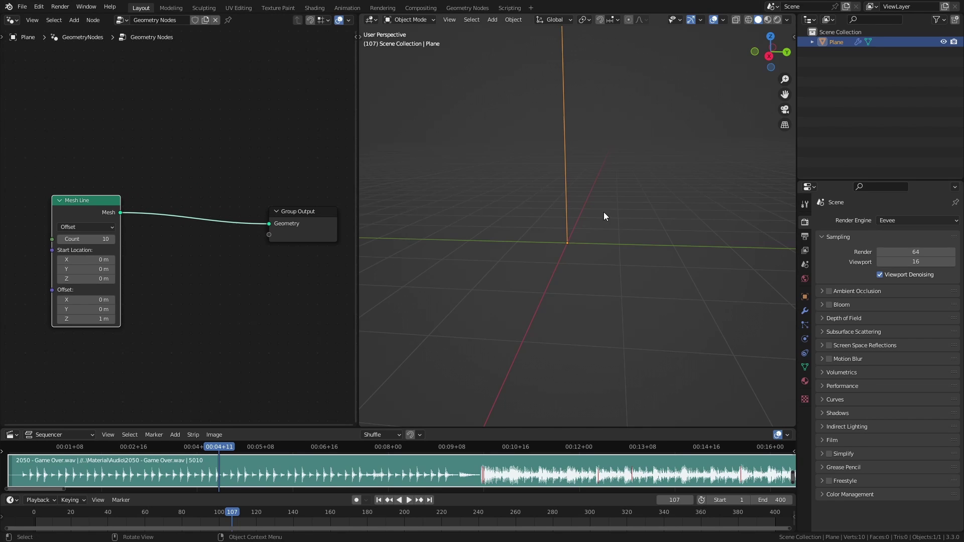
pyautogui.moveTo(604, 212); pyautogui.dragTo(601, 337, button='middle')
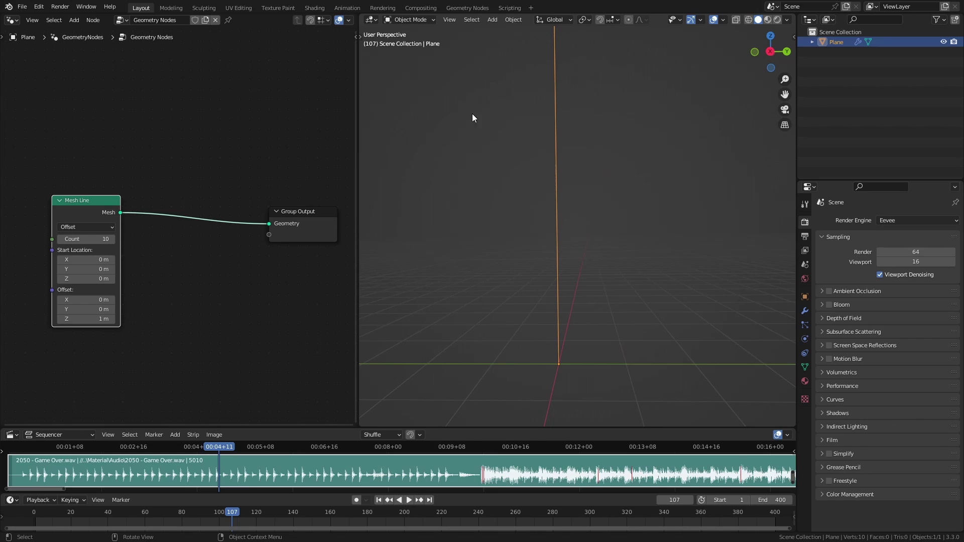
# - Switch the Mesh Line to End Points mode with Start Location Y at -1 m
pyautogui.click(86, 227)
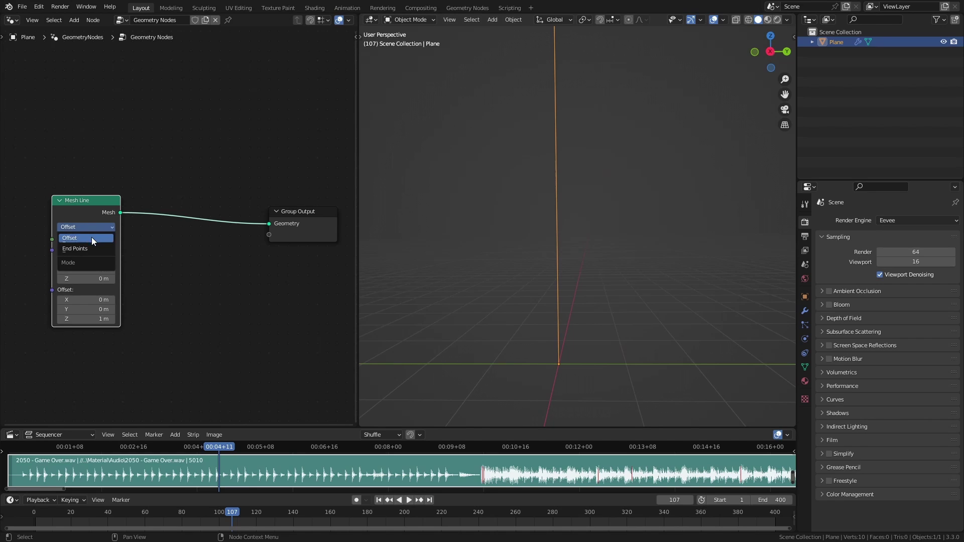
pyautogui.click(88, 248)
pyautogui.doubleClick(87, 280)
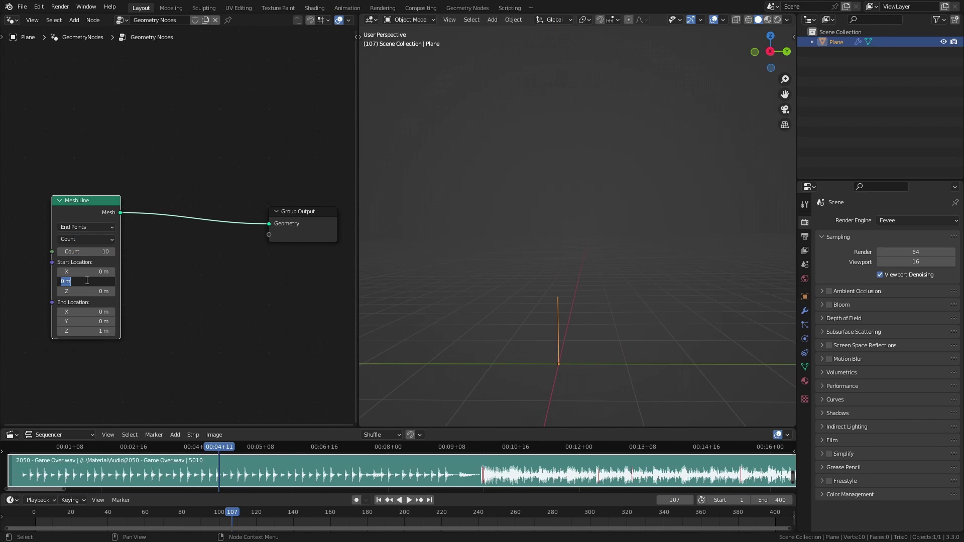
pyautogui.press('BackSpace')
pyautogui.write('-1')
pyautogui.press('Return')
# - Set the Mesh Line End Location to Y 1 m, Z 0 m
pyautogui.doubleClick(80, 331)
pyautogui.write('0')
pyautogui.press('Return')
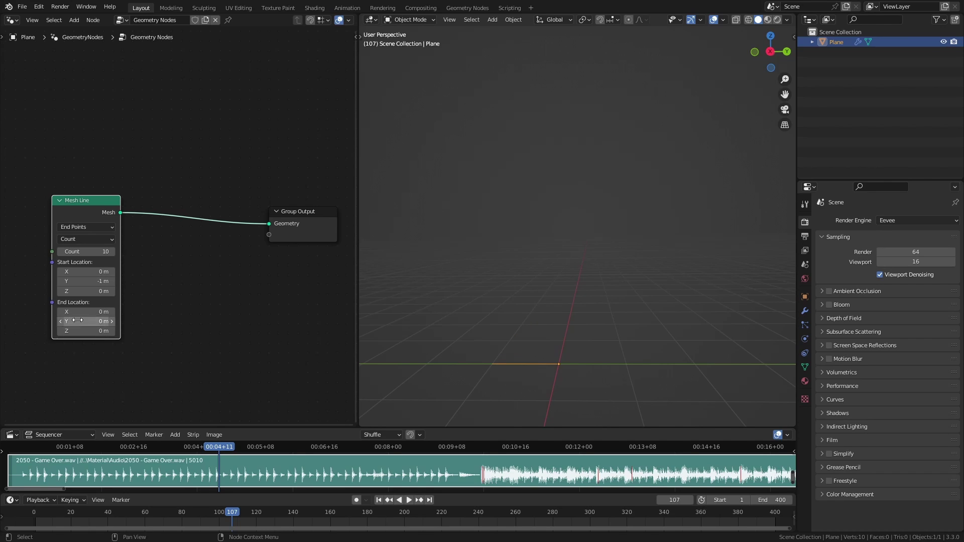
pyautogui.doubleClick(77, 320)
pyautogui.write('1')
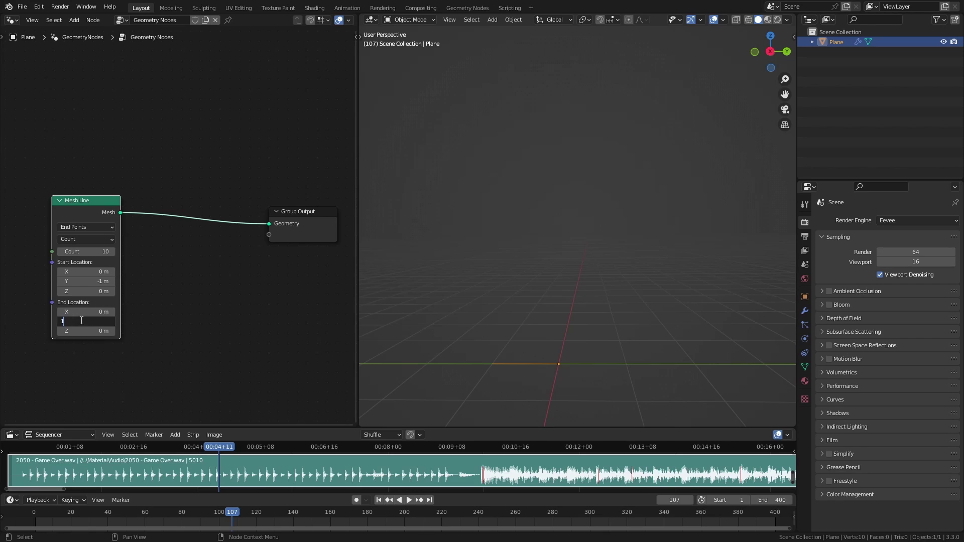
pyautogui.press('Return')
pyautogui.moveTo(592, 346); pyautogui.dragTo(643, 353, button='middle')
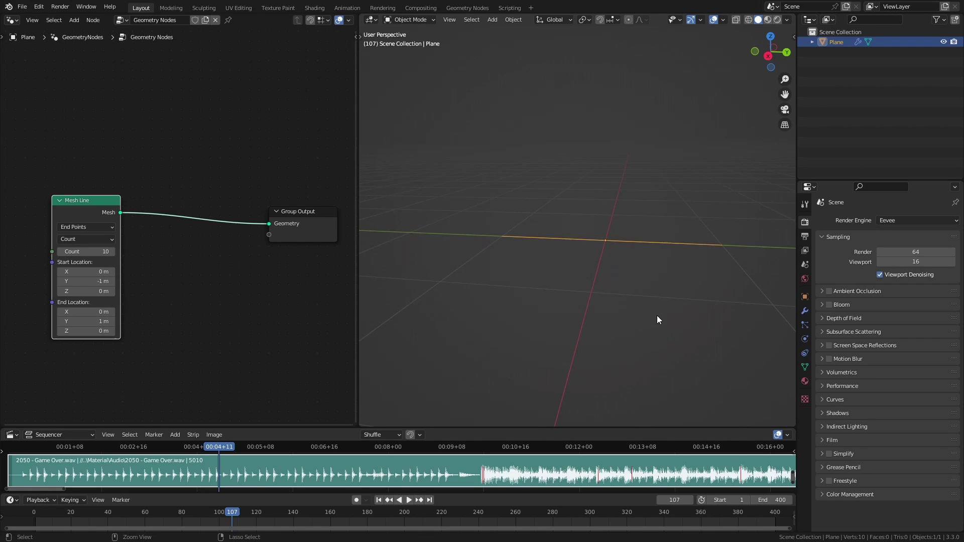
pyautogui.moveTo(697, 290); pyautogui.dragTo(663, 264, button='middle')
pyautogui.moveTo(603, 281); pyautogui.dragTo(619, 289, button='middle')
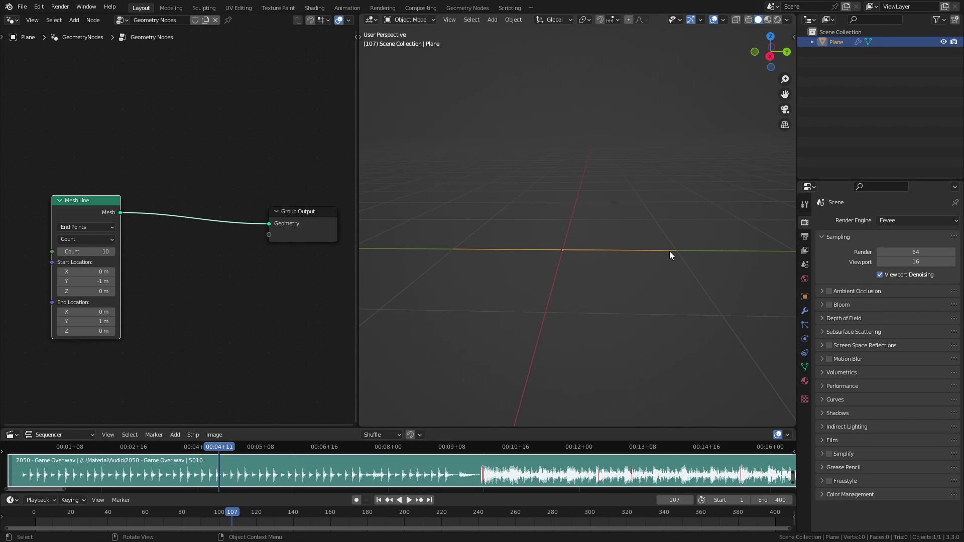
pyautogui.moveTo(673, 252); pyautogui.dragTo(514, 236, button='middle')
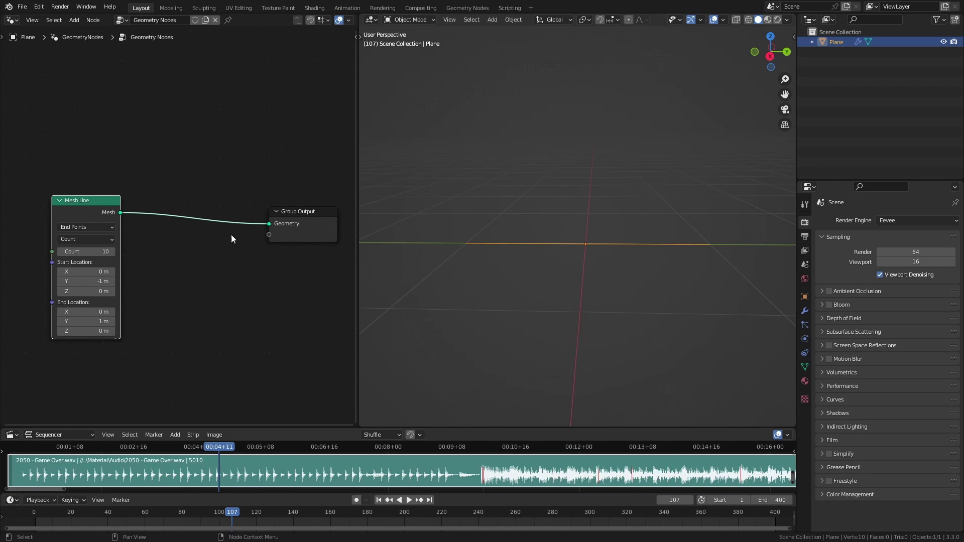
# - Insert an Instance on Points node between Mesh Line and Group Output
pyautogui.moveTo(232, 237); pyautogui.dragTo(228, 140, button='middle')
pyautogui.hotkey('shift', 'a')
pyautogui.moveTo(165, 203)
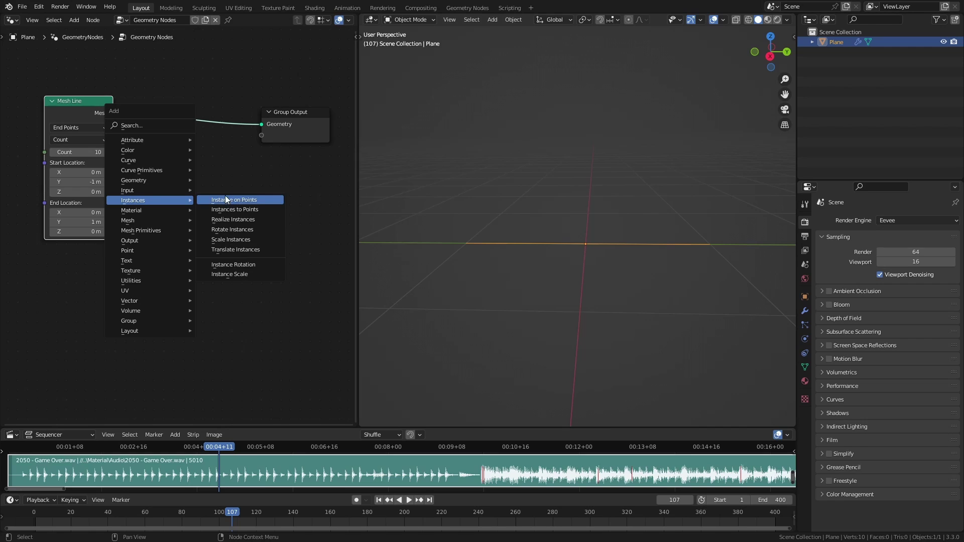
pyautogui.click(275, 197)
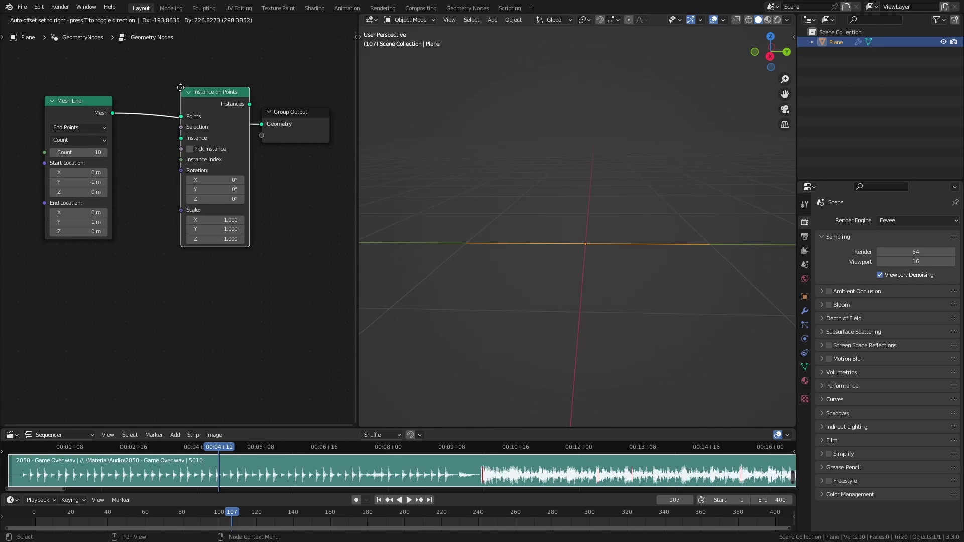
pyautogui.click(180, 88)
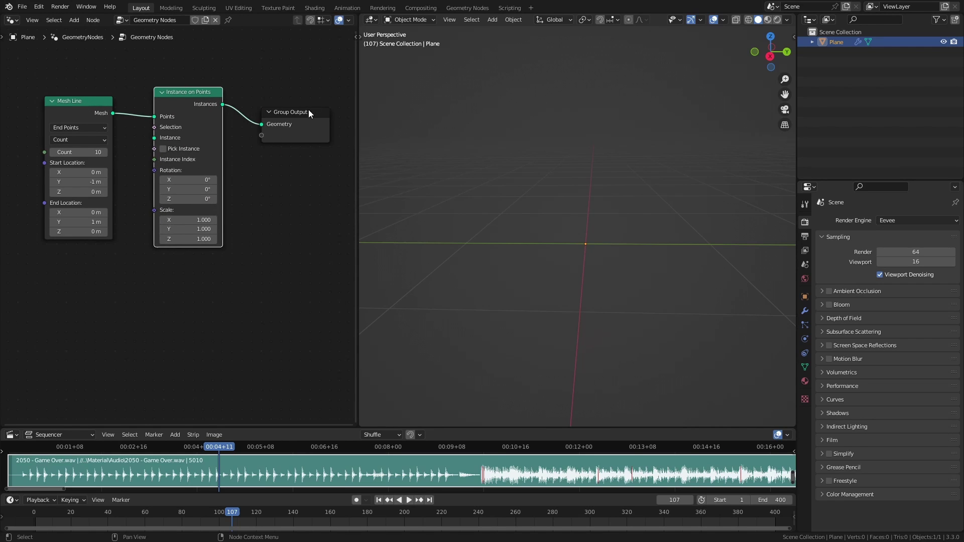
pyautogui.keyDown('ctrl'); pyautogui.hscroll(-4, 271, 271); pyautogui.keyUp('ctrl')
# - Instance a Cube primitive of size 0.17 m on each line point
pyautogui.hotkey('shift', 'a')
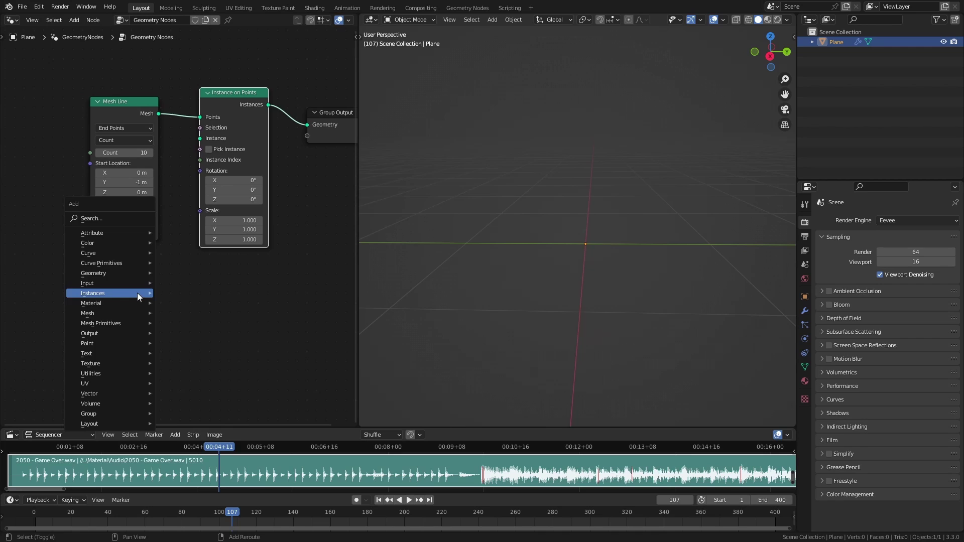
pyautogui.moveTo(149, 324)
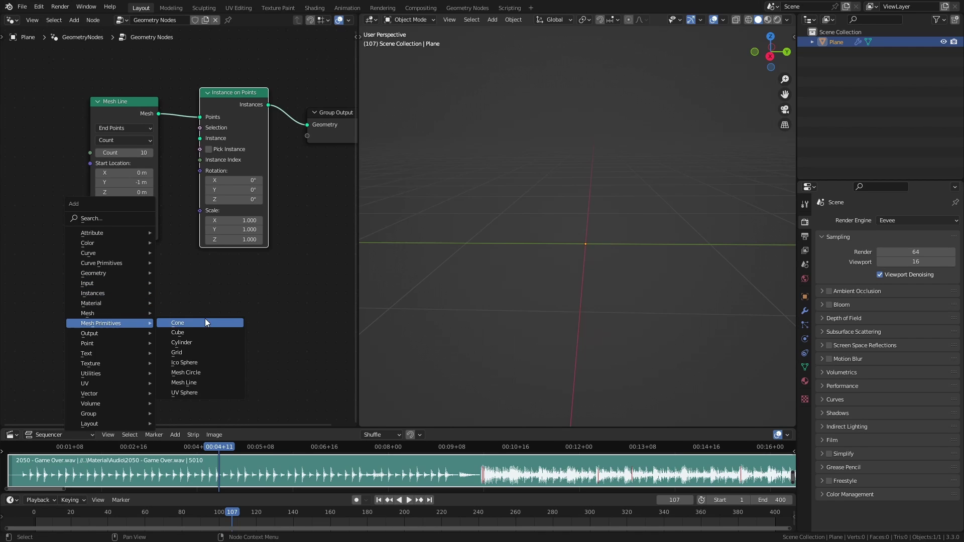
pyautogui.click(201, 332)
pyautogui.click(84, 253)
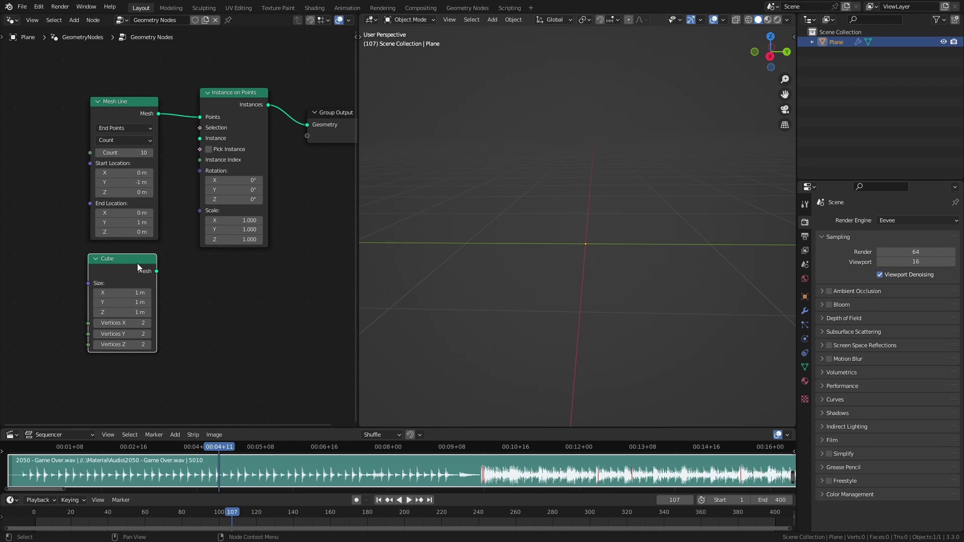
pyautogui.moveTo(156, 271); pyautogui.dragTo(200, 139)
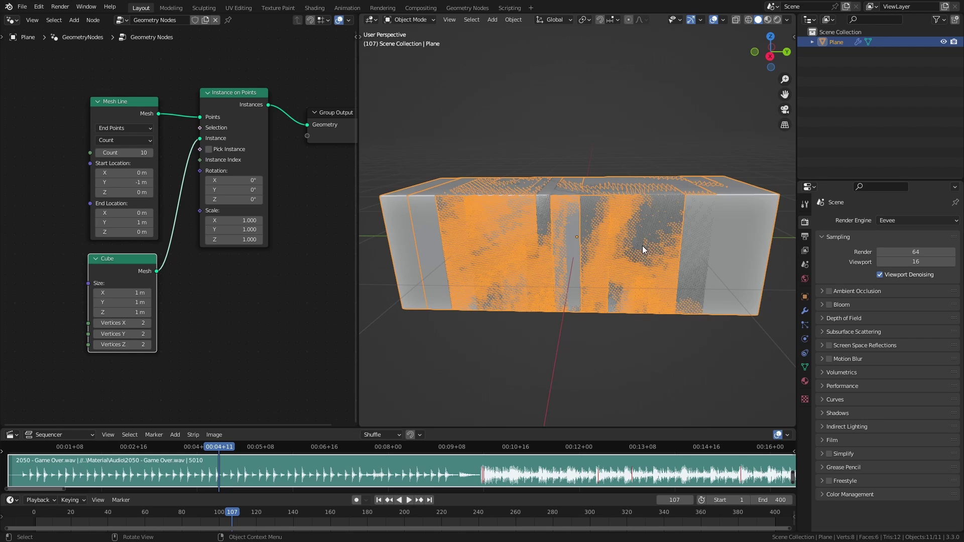
pyautogui.moveTo(120, 293); pyautogui.dragTo(120, 312)
pyautogui.write('0.71')
pyautogui.press('Return')
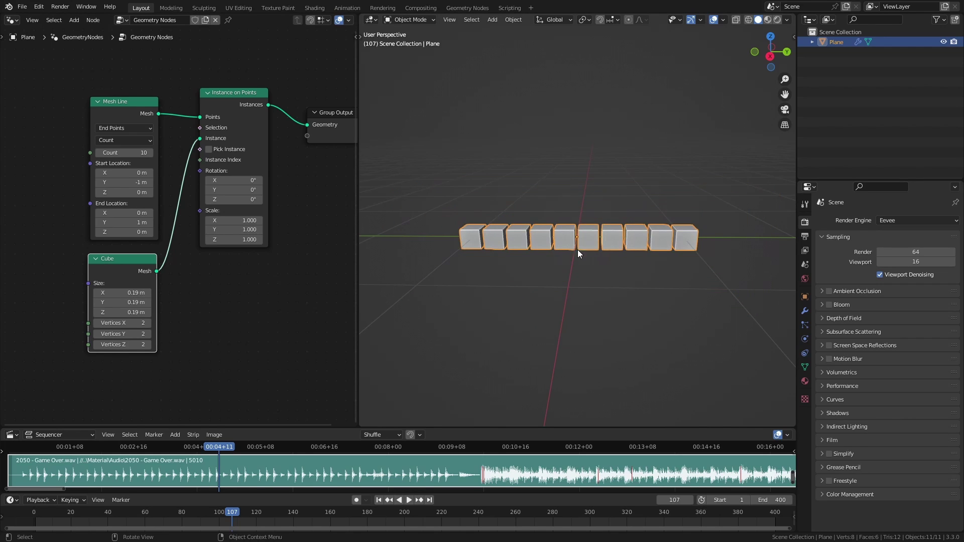
# - Stretch the instanced cubes to Scale Z 7.400
pyautogui.moveTo(607, 251)
pyautogui.mouseDown(button='middle')
pyautogui.moveTo(632, 253)
pyautogui.moveTo(607, 248)
pyautogui.mouseUp(button='middle')
pyautogui.scroll(2, 607, 249)
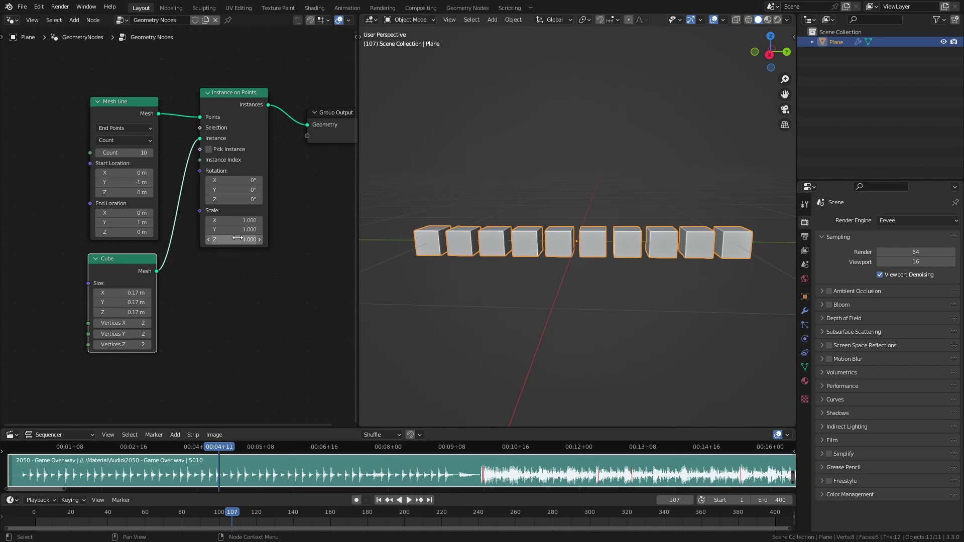
pyautogui.moveTo(234, 243); pyautogui.dragTo(296, 243)
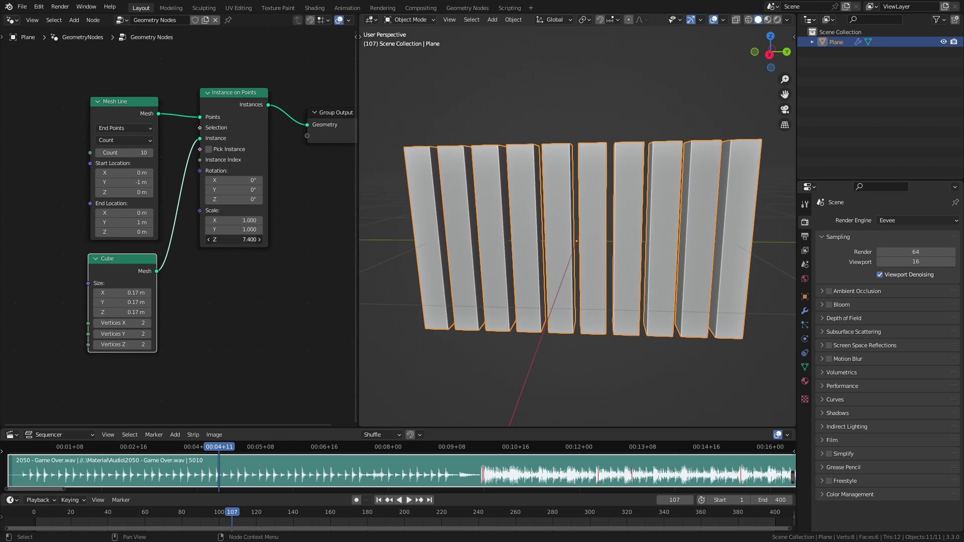
pyautogui.scroll(-2, 619, 284)
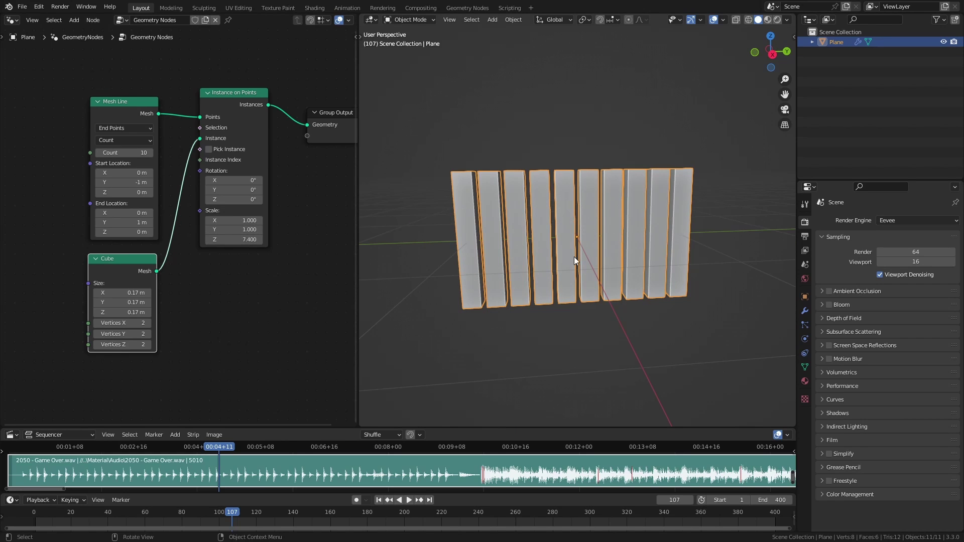
pyautogui.scroll(-2, 202, 339)
pyautogui.moveTo(202, 339); pyautogui.dragTo(204, 269, button='middle')
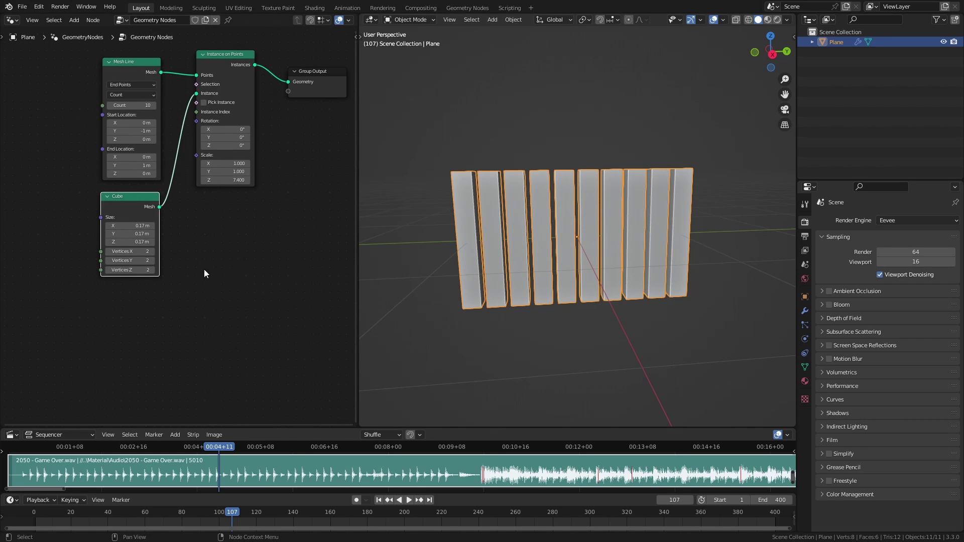
# - Add a Combine XYZ node feeding the Instance on Points Scale input
pyautogui.hotkey('shift', 'a')
pyautogui.moveTo(216, 252)
pyautogui.click(175, 148)
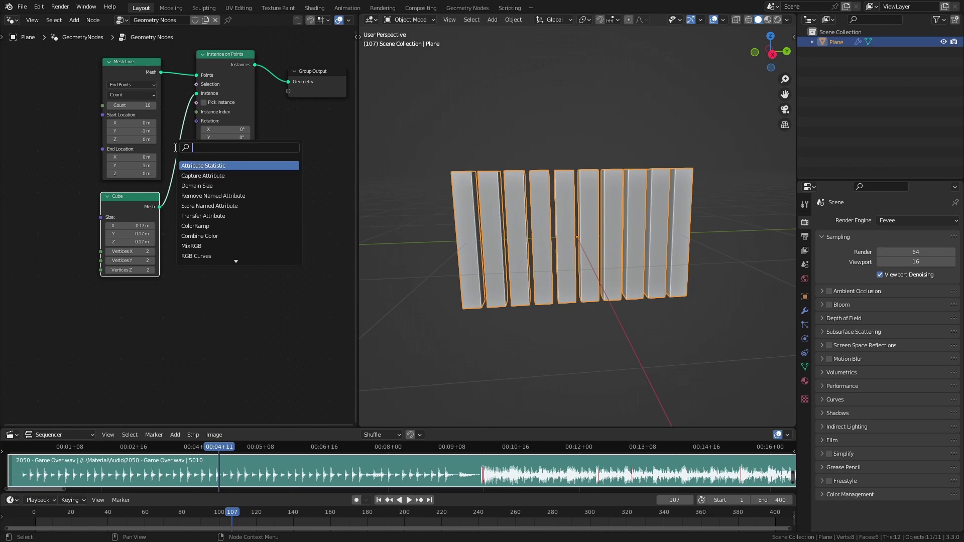
pyautogui.write('cob')
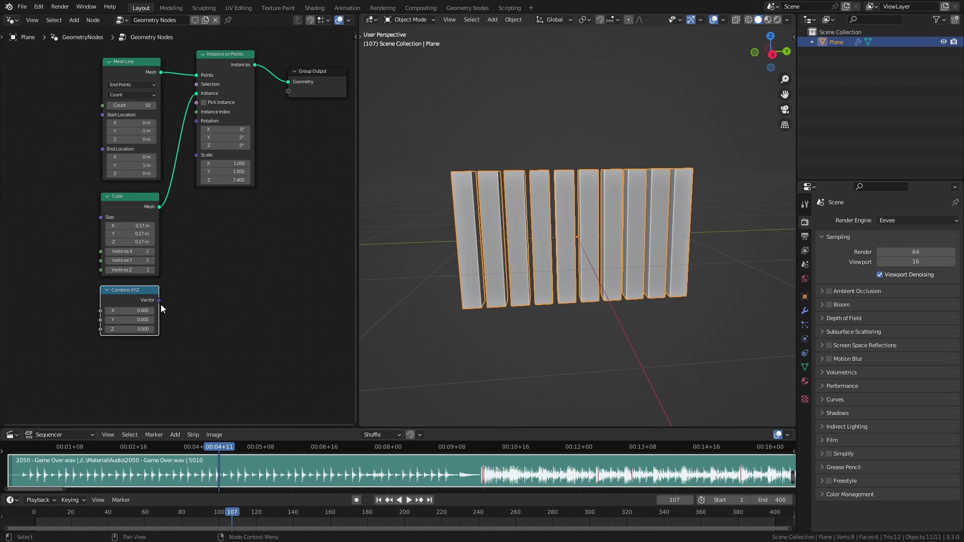
pyautogui.moveTo(158, 301); pyautogui.dragTo(197, 155)
pyautogui.scroll(1, 184, 306)
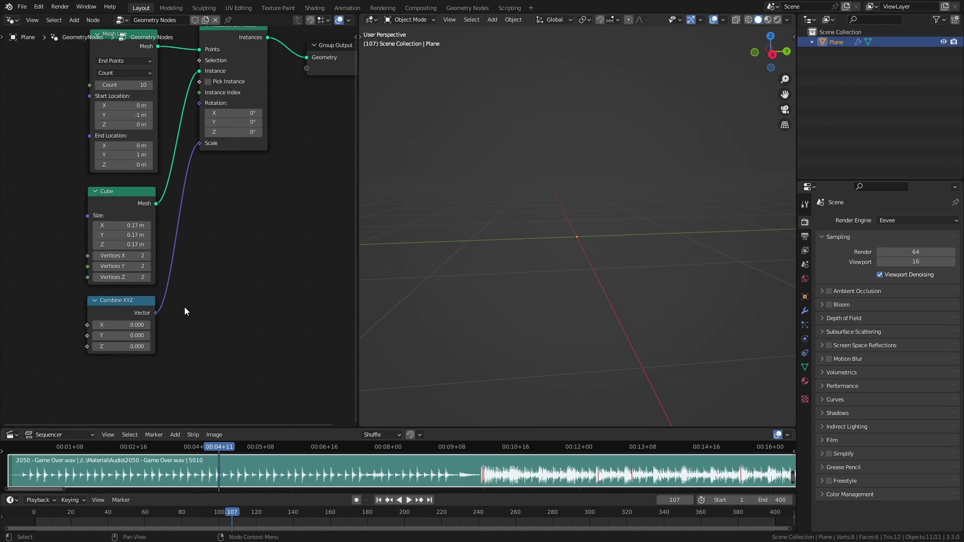
pyautogui.scroll(2, 185, 312)
# - Set Combine XYZ to X 1, Y 1 and Z 6.780
pyautogui.click(223, 246)
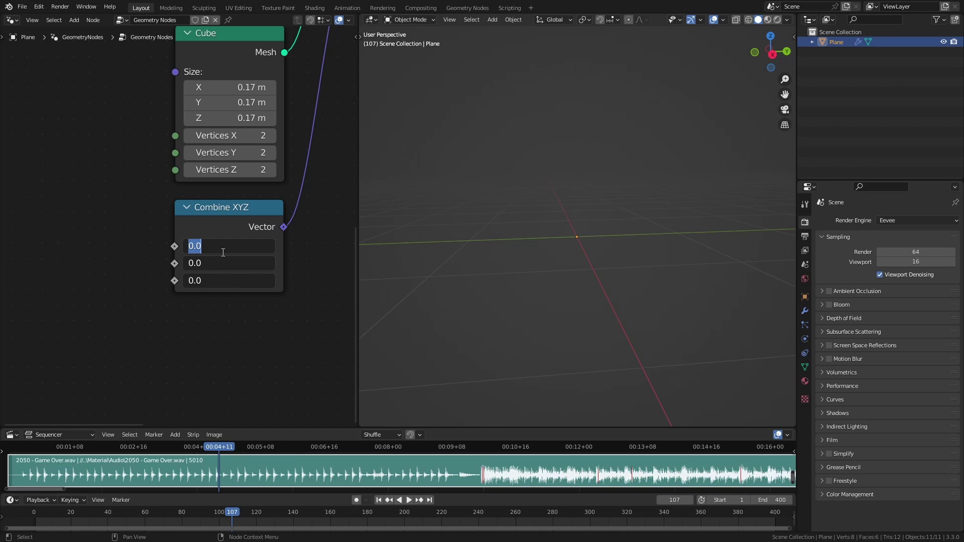
pyautogui.write('1')
pyautogui.press('Tab')
pyautogui.write('1')
pyautogui.press('Tab')
pyautogui.write('1')
pyautogui.press('Return')
pyautogui.moveTo(222, 252); pyautogui.dragTo(189, 253, button='middle')
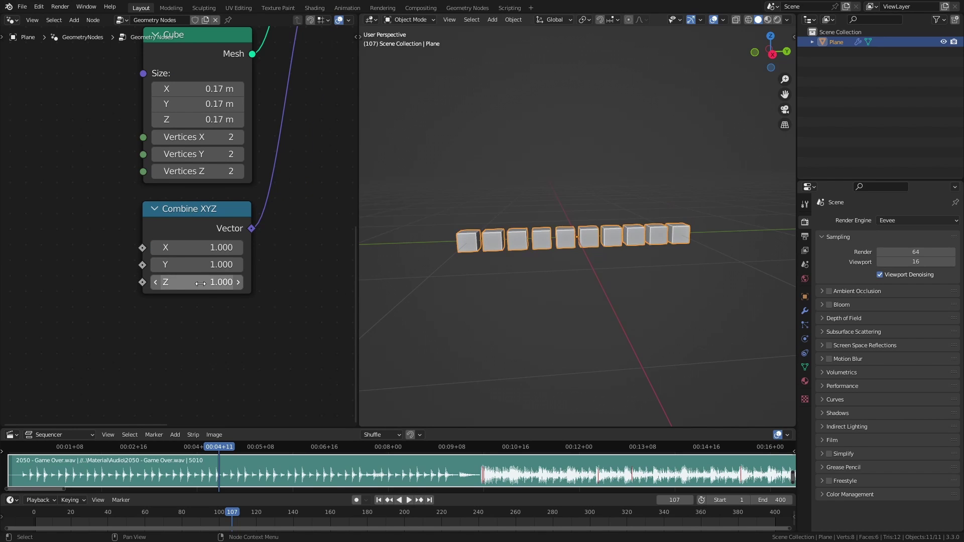
pyautogui.moveTo(191, 284)
pyautogui.keyDown('shift'); pyautogui.mouseDown()
pyautogui.moveTo(261, 284)
pyautogui.moveTo(190, 285)
pyautogui.mouseUp(); pyautogui.keyUp('shift')
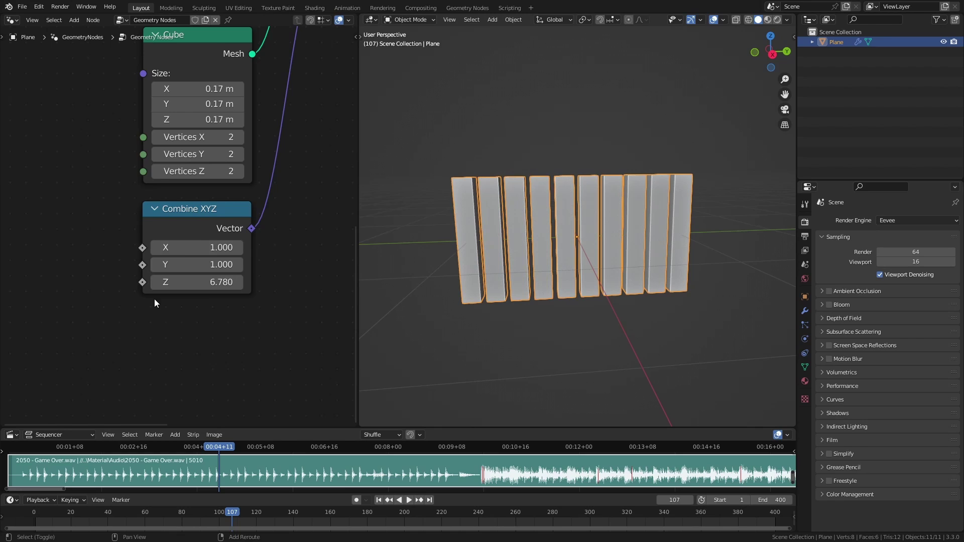
pyautogui.moveTo(155, 299); pyautogui.dragTo(262, 284, button='middle')
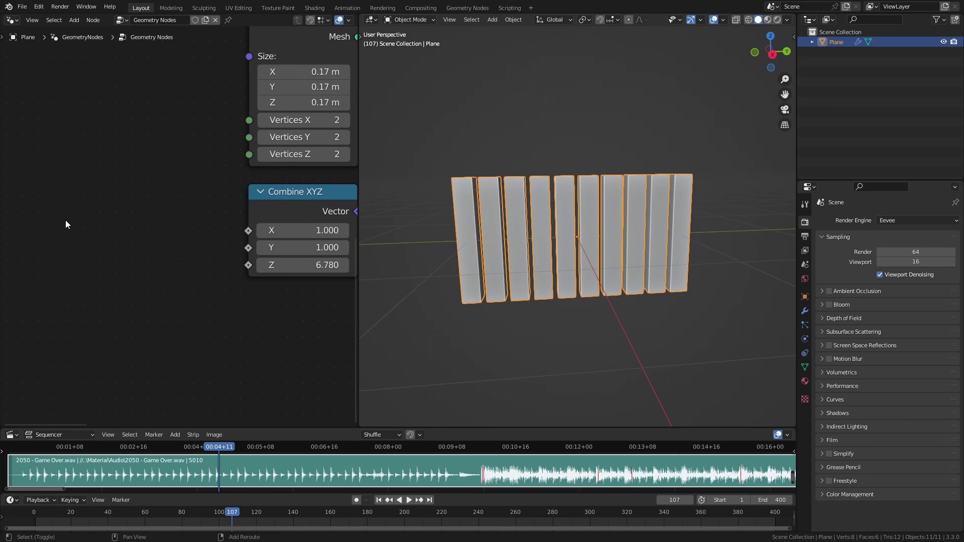
# - Add a Noise Texture node, link its Fac to Combine XYZ Z, and move it left
pyautogui.hotkey('shift', 'a')
pyautogui.write('noise')
pyautogui.press('Return')
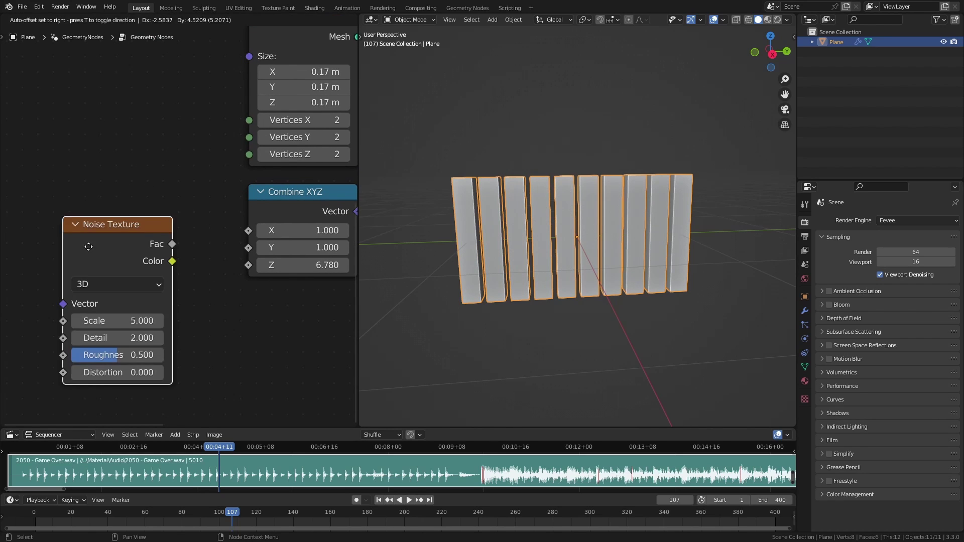
pyautogui.click(162, 219)
pyautogui.moveTo(159, 220); pyautogui.dragTo(251, 267)
pyautogui.moveTo(596, 294); pyautogui.dragTo(577, 251, button='middle')
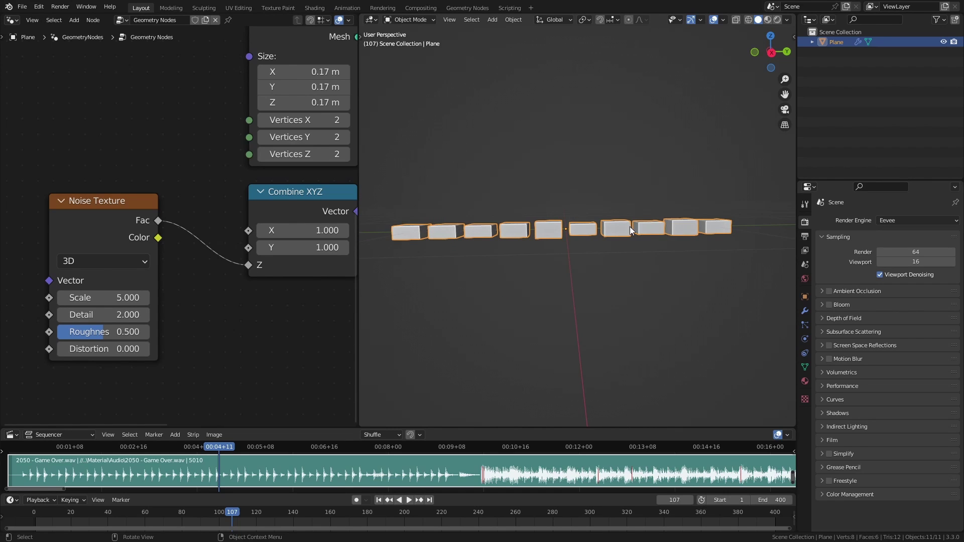
pyautogui.moveTo(541, 246)
pyautogui.mouseDown(button='middle')
pyautogui.moveTo(541, 289)
pyautogui.moveTo(525, 255)
pyautogui.moveTo(534, 260)
pyautogui.mouseUp(button='middle')
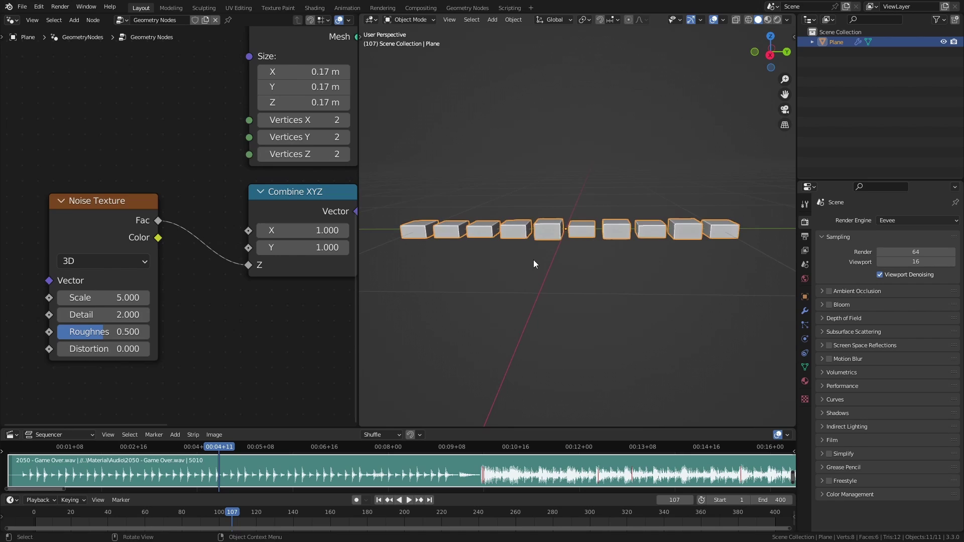
pyautogui.scroll(-2, 173, 216)
pyautogui.moveTo(173, 216); pyautogui.dragTo(236, 221, button='middle')
pyautogui.moveTo(186, 230); pyautogui.dragTo(60, 224)
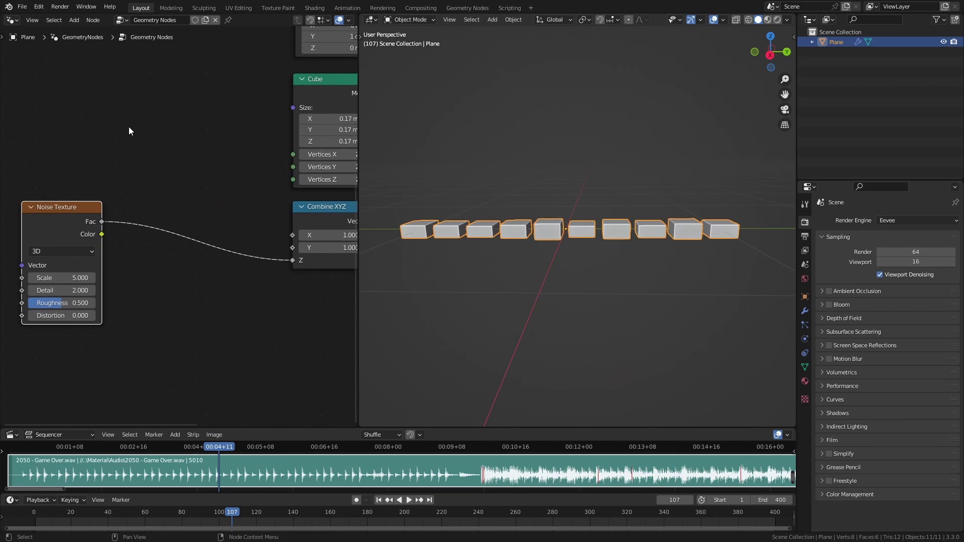
# - Insert a Map Range node into the Noise Fac to Combine XYZ Z link
pyautogui.hotkey('shift', 'a')
pyautogui.write('map')
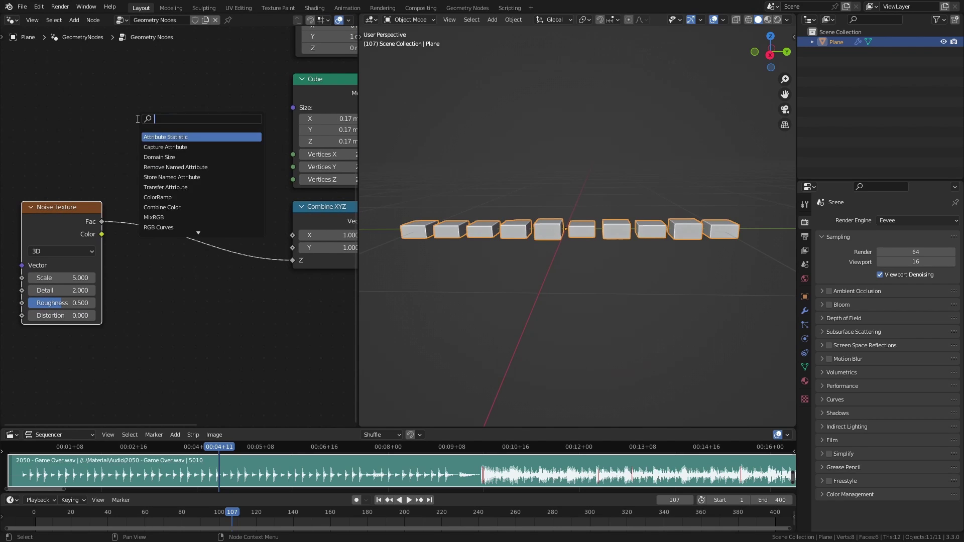
pyautogui.press('Return')
pyautogui.click(146, 162)
pyautogui.moveTo(197, 174); pyautogui.dragTo(209, 177)
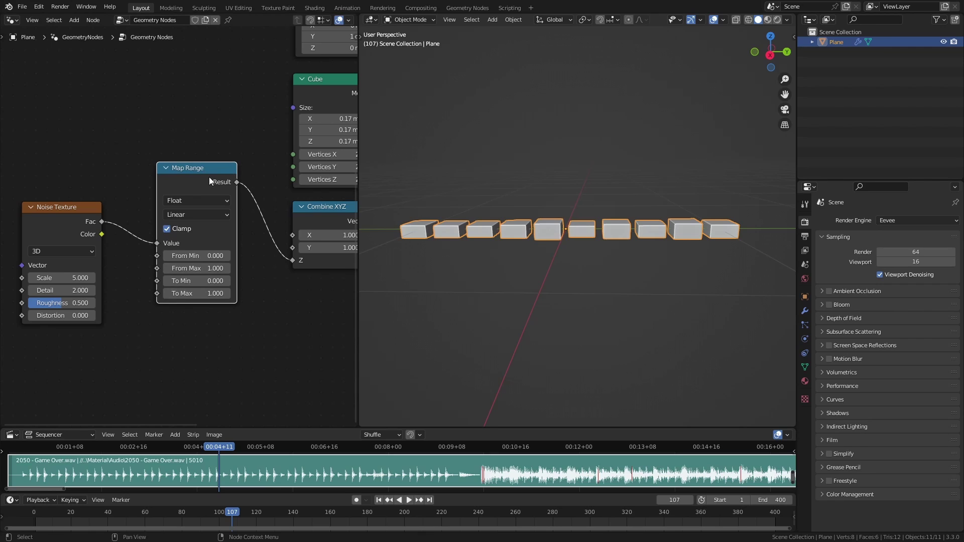
# - Set Map Range To Min to 1 and To Max to 15
pyautogui.click(182, 281)
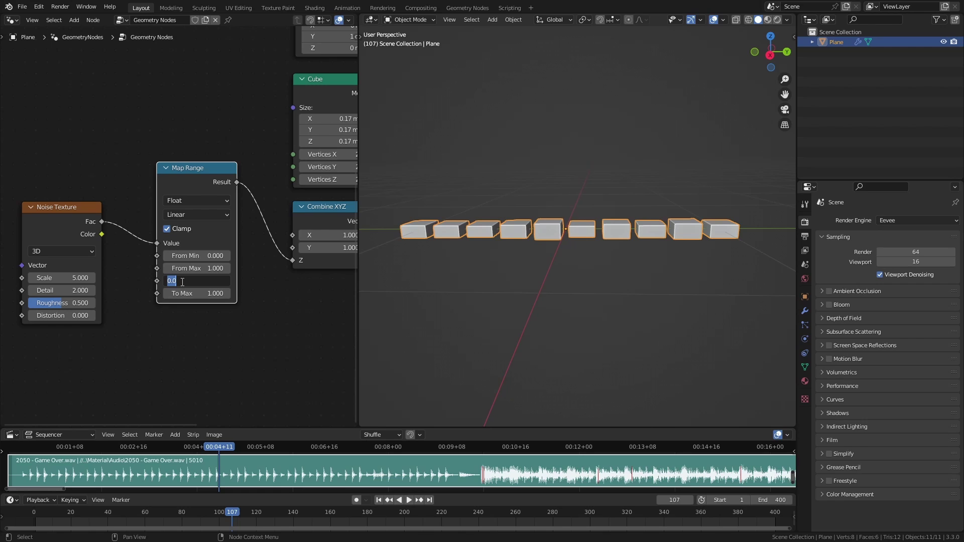
pyautogui.write('1')
pyautogui.press('Tab')
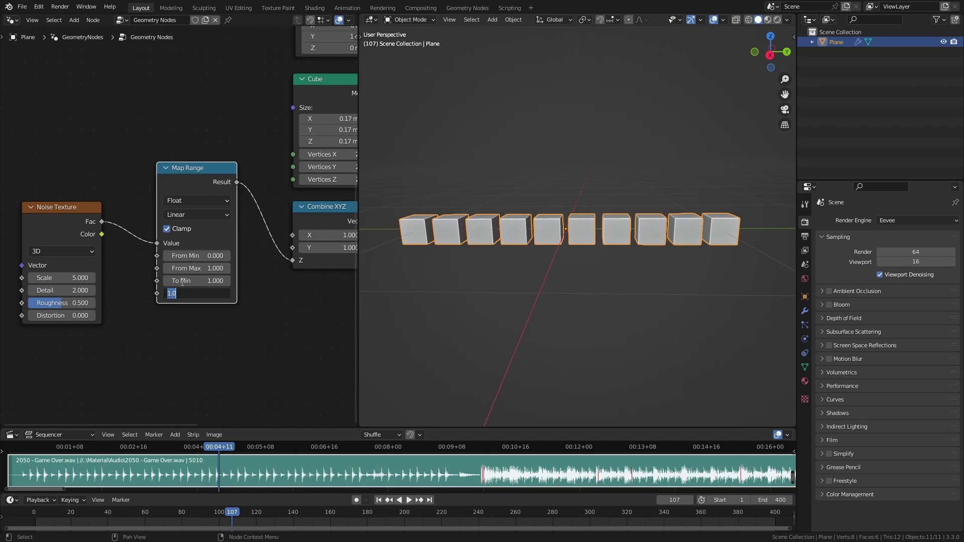
pyautogui.write('15')
pyautogui.press('Return')
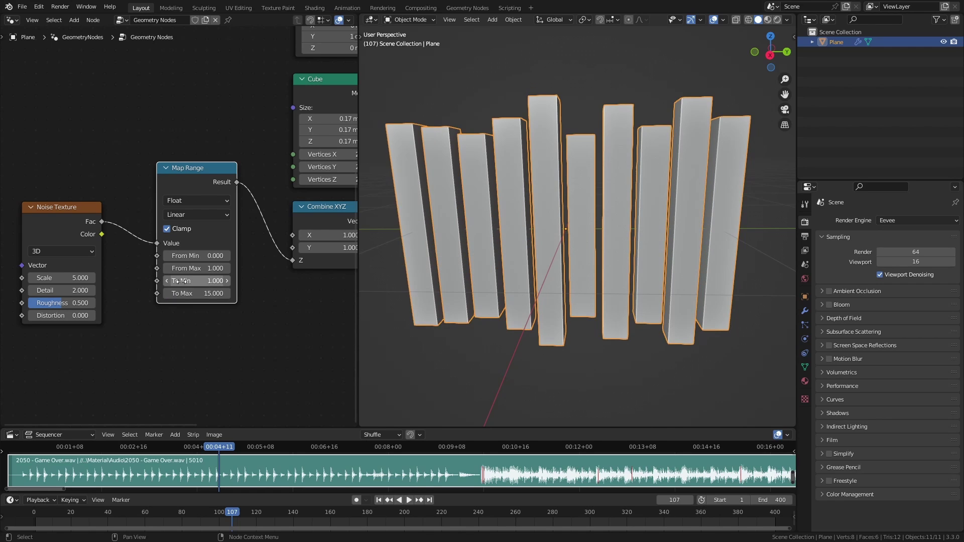
pyautogui.scroll(-2, 488, 305)
pyautogui.moveTo(488, 305); pyautogui.dragTo(553, 243, button='middle')
pyautogui.scroll(3, 554, 216)
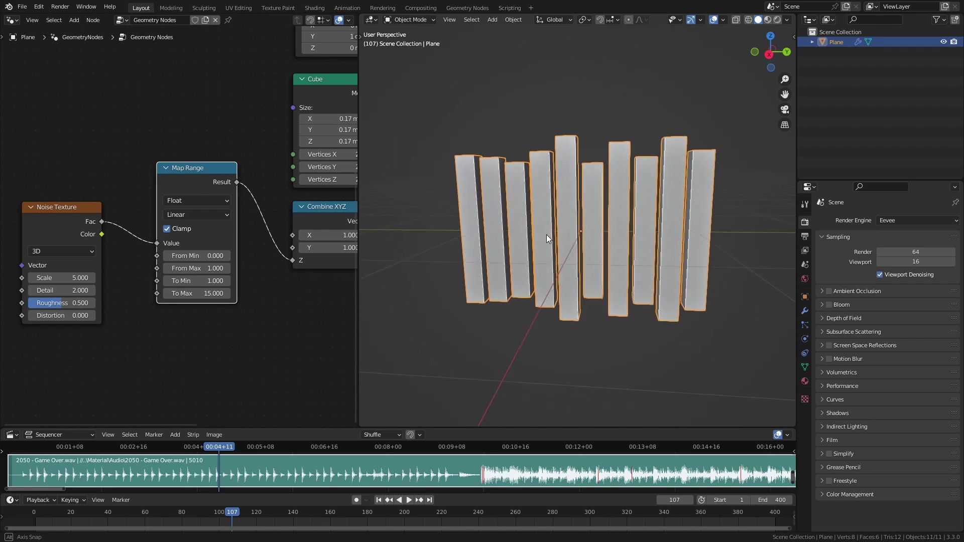
# - Step Map Range From Min up to 0.400 and From Max down to 0.700
pyautogui.scroll(1, 572, 233)
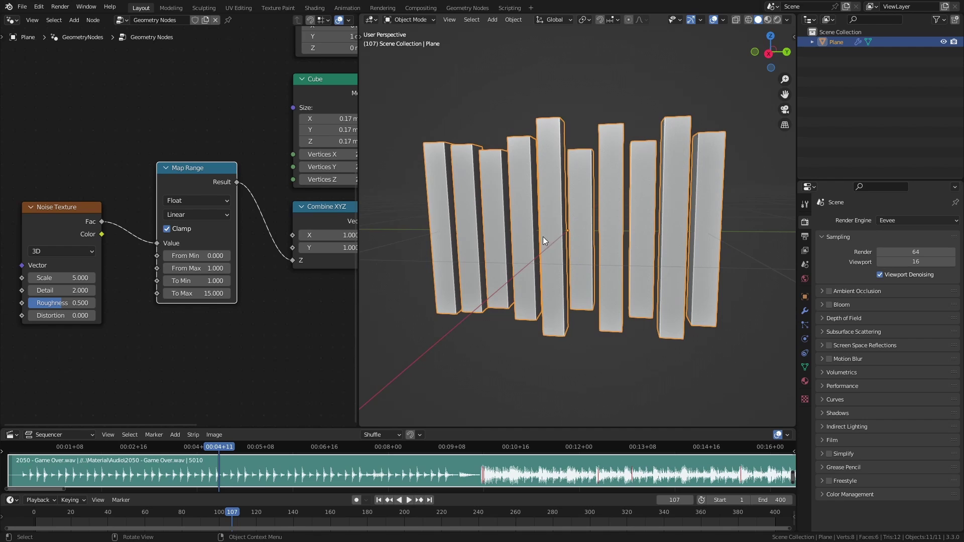
pyautogui.click(227, 256)
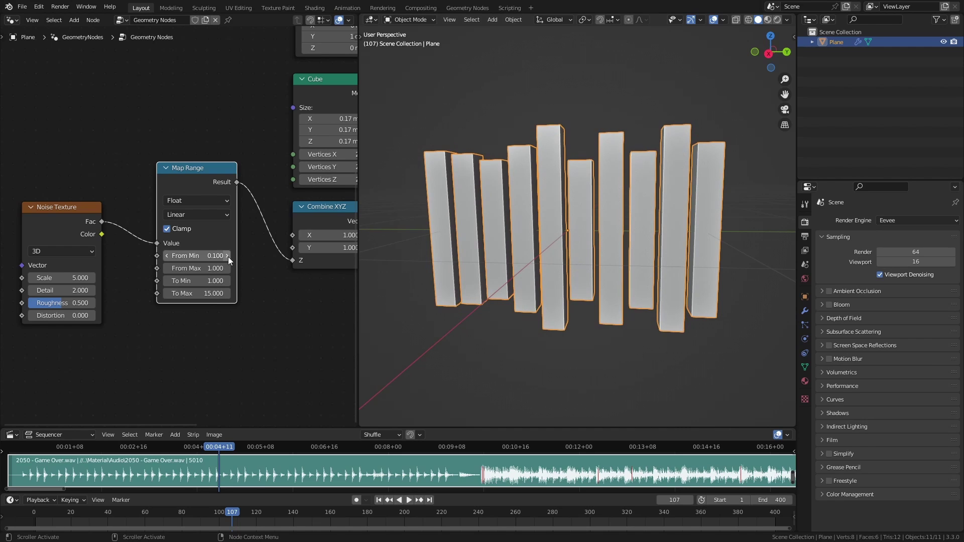
pyautogui.click(227, 257)
pyautogui.click(228, 256)
pyautogui.click(227, 256)
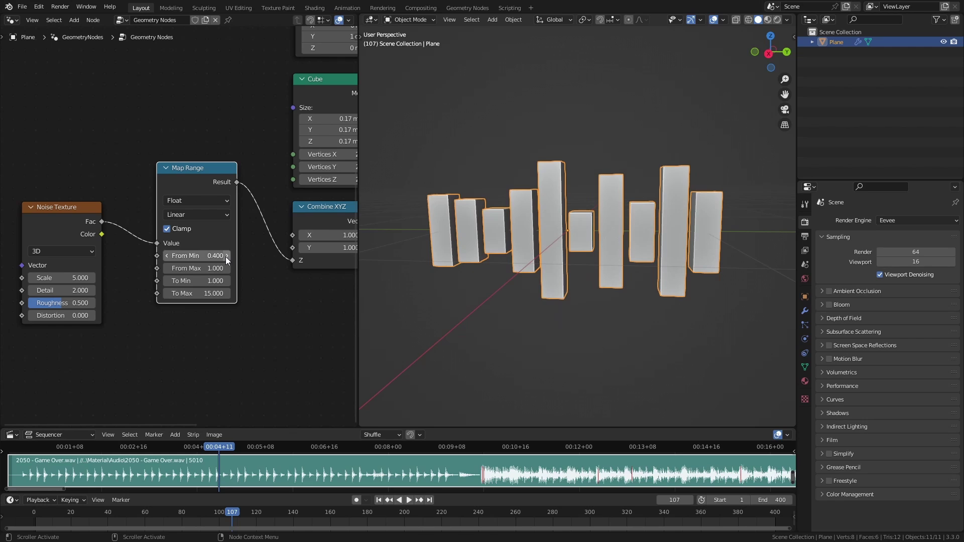
pyautogui.click(167, 268)
pyautogui.click(166, 268)
pyautogui.click(167, 268)
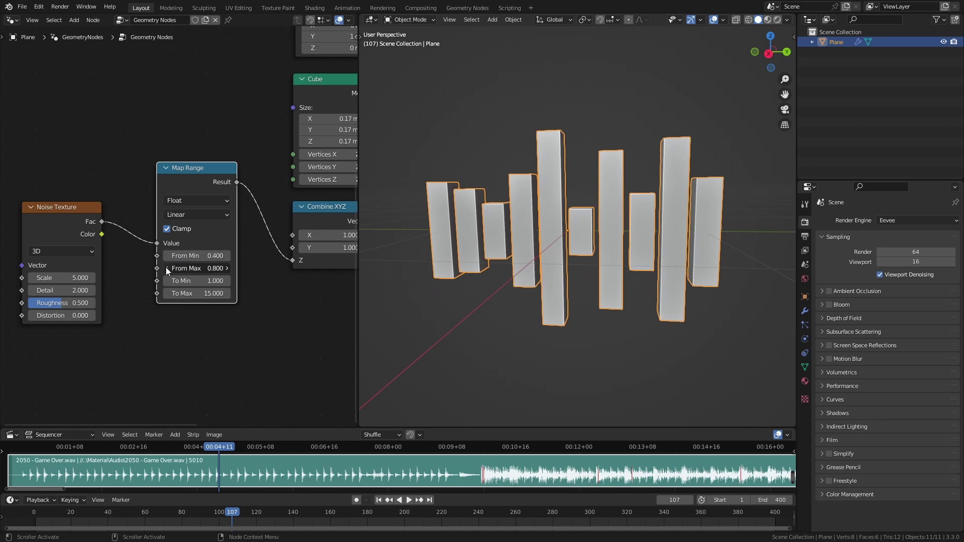
pyautogui.moveTo(538, 261); pyautogui.dragTo(592, 209, button='middle')
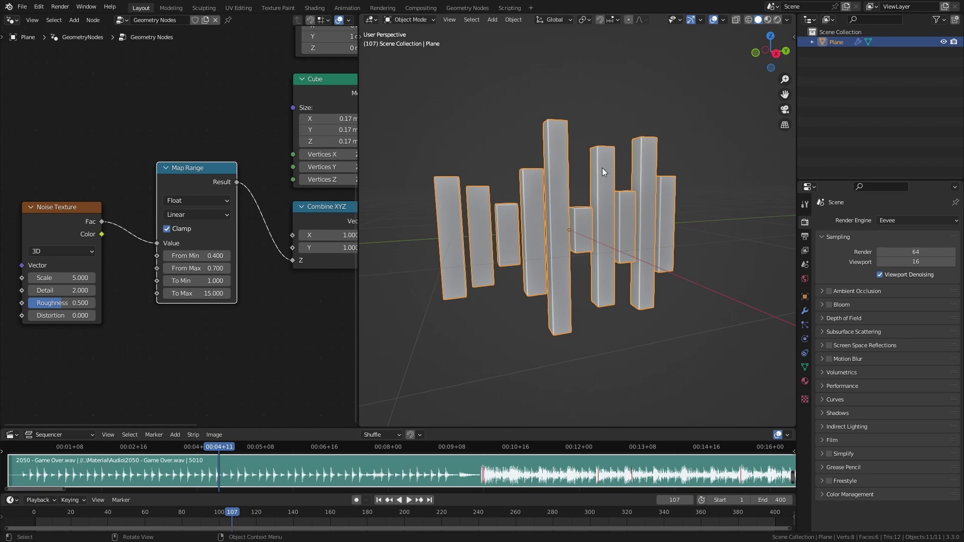
pyautogui.moveTo(628, 242); pyautogui.dragTo(359, 284, button='middle')
# - Switch the Noise Texture to 4D and set its W value to 0.700
pyautogui.moveTo(67, 246); pyautogui.dragTo(78, 210, button='middle')
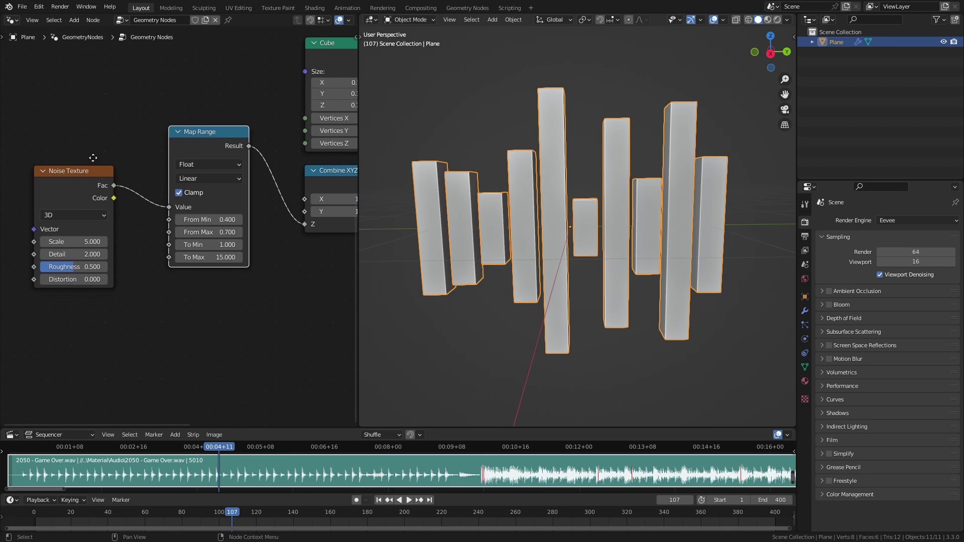
pyautogui.click(74, 213)
pyautogui.click(76, 264)
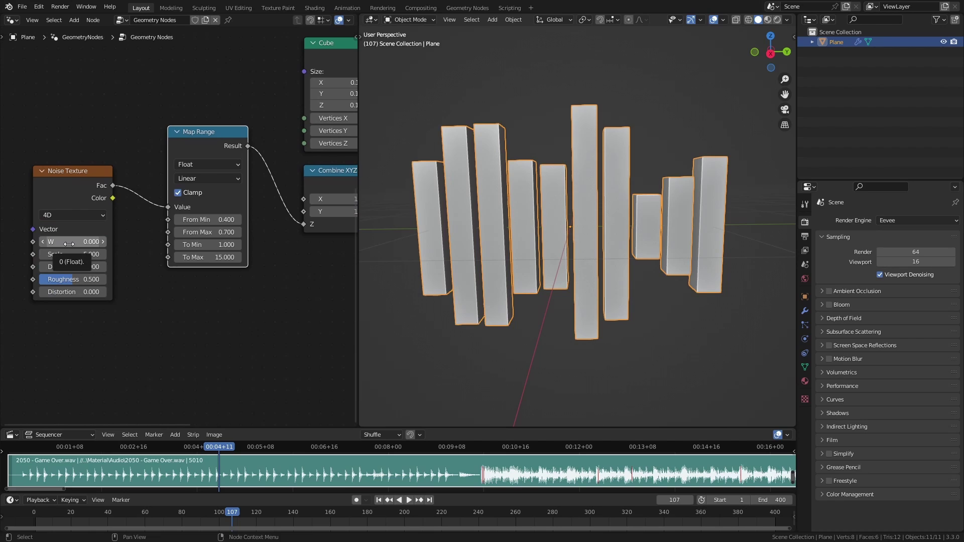
pyautogui.moveTo(69, 244); pyautogui.dragTo(108, 244)
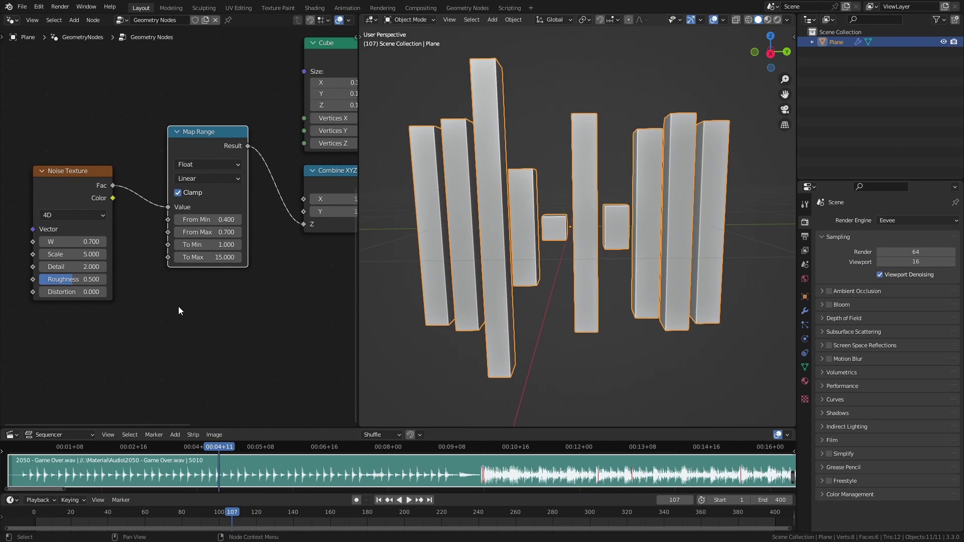
pyautogui.moveTo(144, 308); pyautogui.dragTo(273, 291, button='middle')
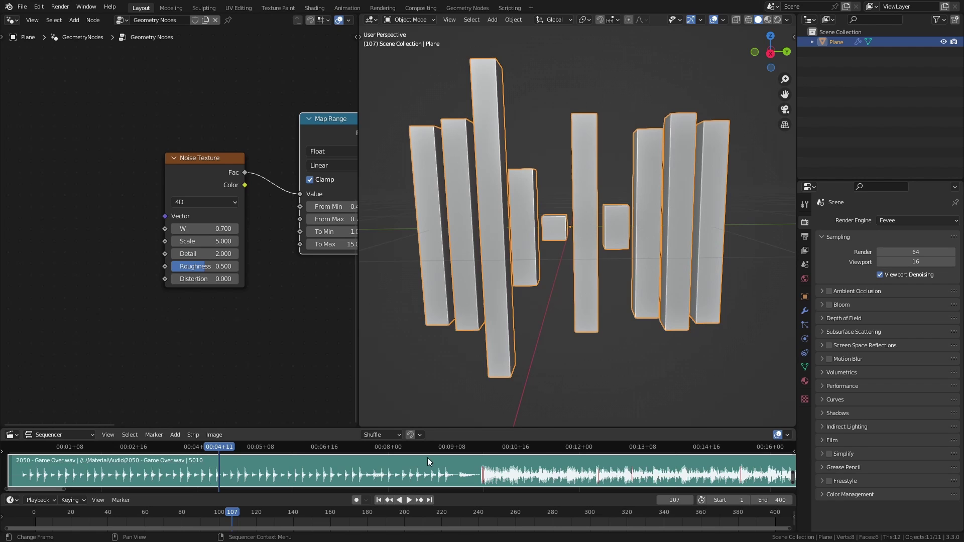
pyautogui.moveTo(577, 217)
pyautogui.mouseDown(button='middle')
pyautogui.moveTo(556, 210)
pyautogui.moveTo(573, 226)
pyautogui.moveTo(552, 233)
pyautogui.moveTo(569, 233)
pyautogui.mouseUp(button='middle')
# - Add a Value node at 0.000 linked to the Noise Texture's W input, then return to frame 1
pyautogui.hotkey('shift', 'a')
pyautogui.click(98, 106)
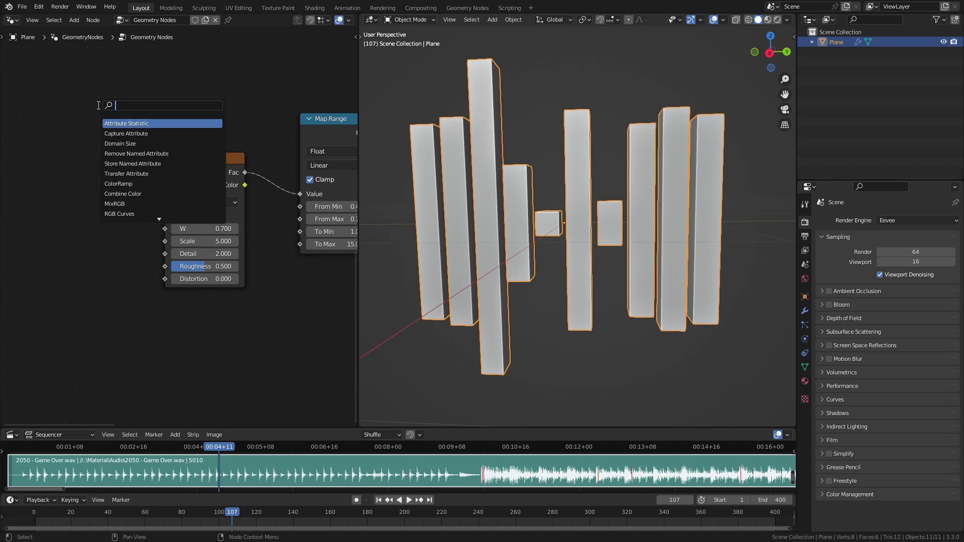
pyautogui.write('value')
pyautogui.press('Return')
pyautogui.moveTo(127, 214); pyautogui.dragTo(136, 197)
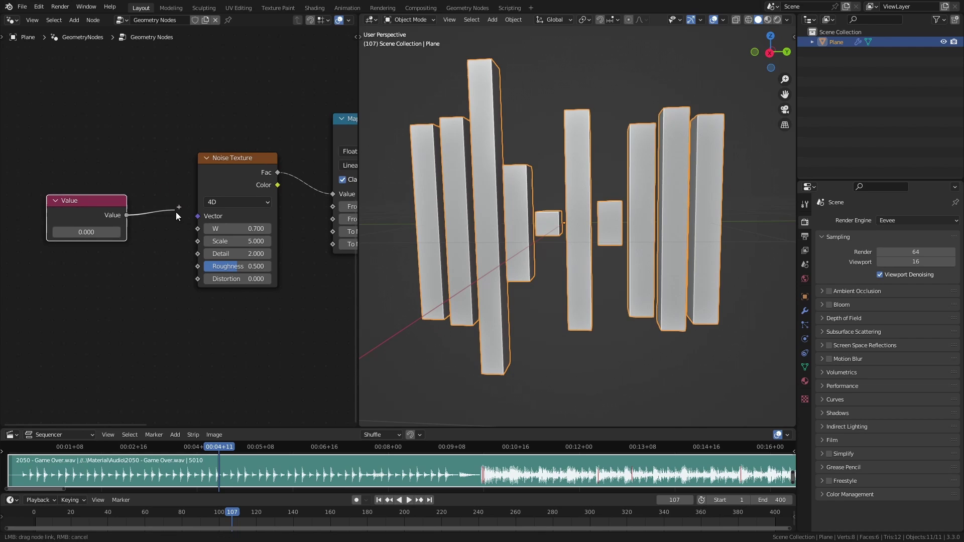
pyautogui.moveTo(191, 228); pyautogui.dragTo(198, 230)
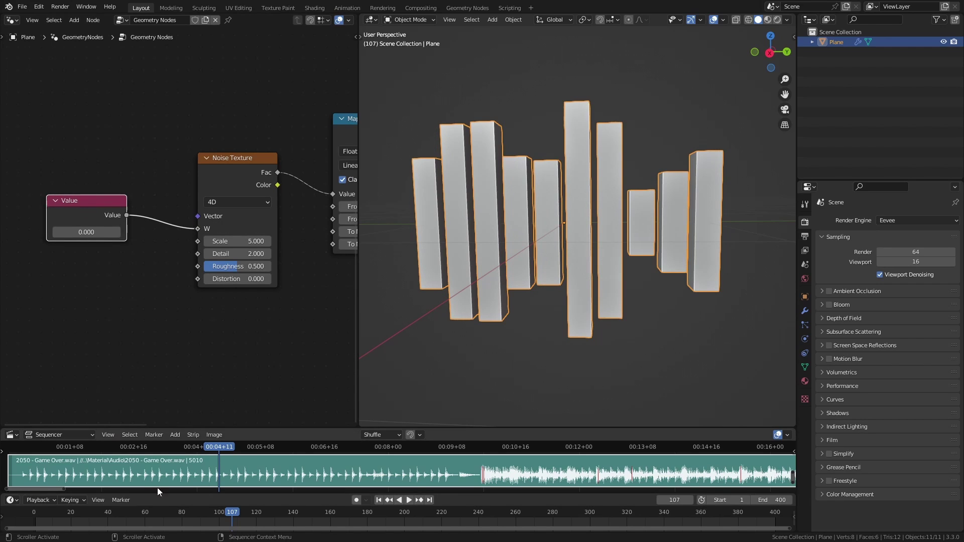
pyautogui.moveTo(107, 513); pyautogui.dragTo(36, 527)
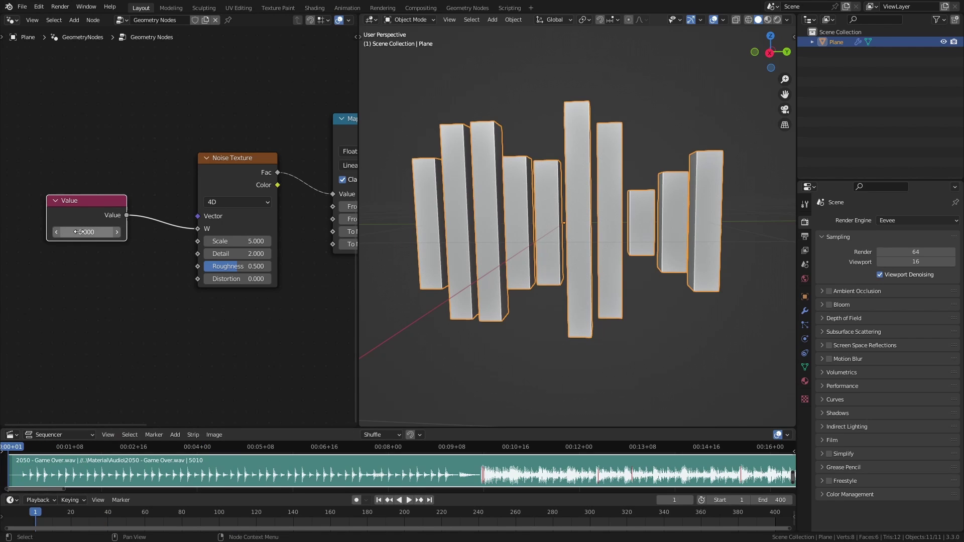
# - Keyframe the Value at frame 1, enlarge the timeline, and reselect the Plane and Value node
pyautogui.press('i')
pyautogui.moveTo(143, 493); pyautogui.dragTo(85, 465)
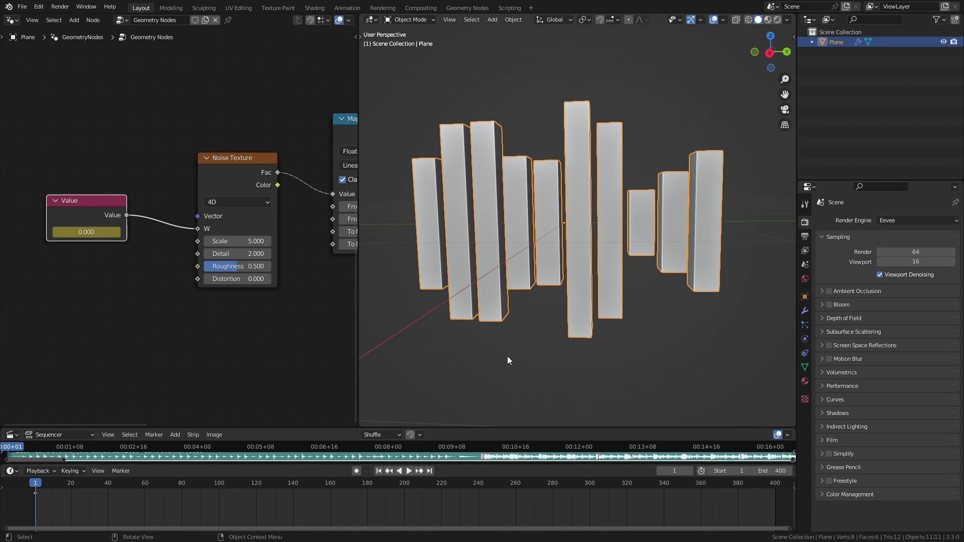
pyautogui.click(541, 330)
pyautogui.click(276, 345)
pyautogui.click(543, 242)
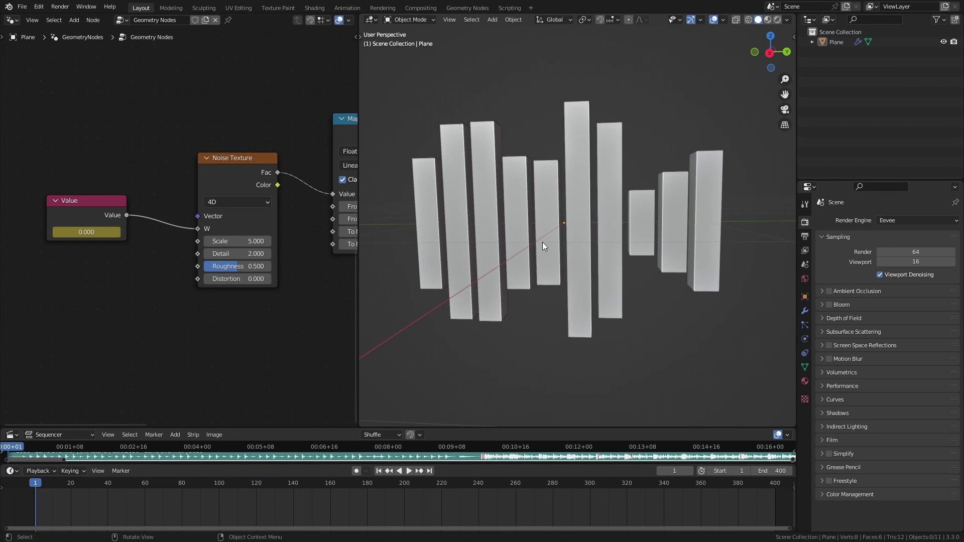
pyautogui.click(76, 206)
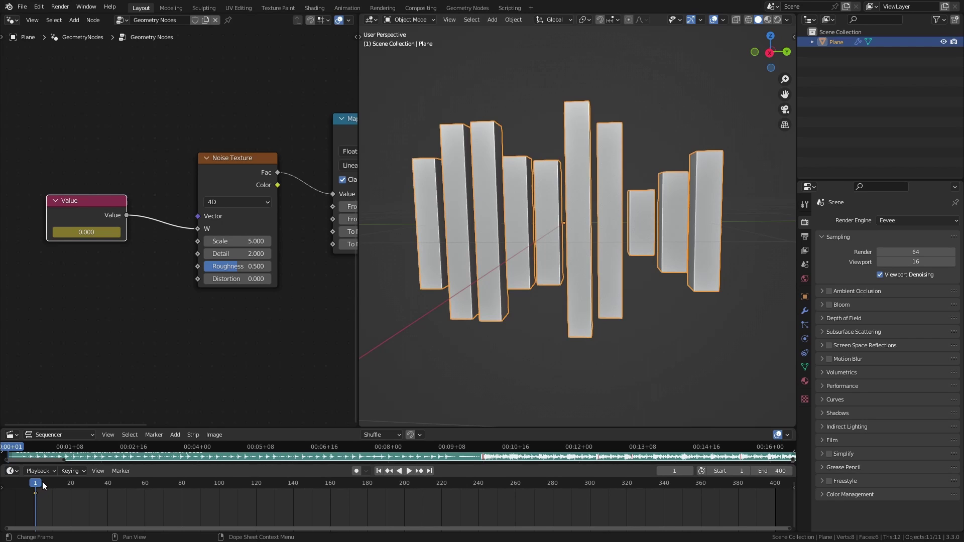
# - Turn the timeline into the Graph Editor and enlarge the sequencer to show the audio strip
pyautogui.click(15, 473)
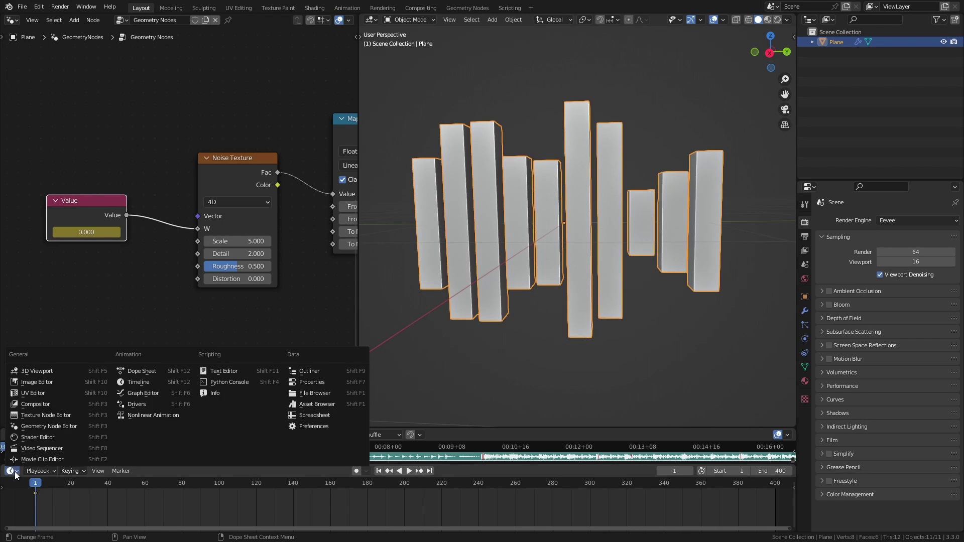
pyautogui.click(146, 393)
pyautogui.keyDown('ctrl'); pyautogui.hscroll(-2, 189, 503); pyautogui.keyUp('ctrl')
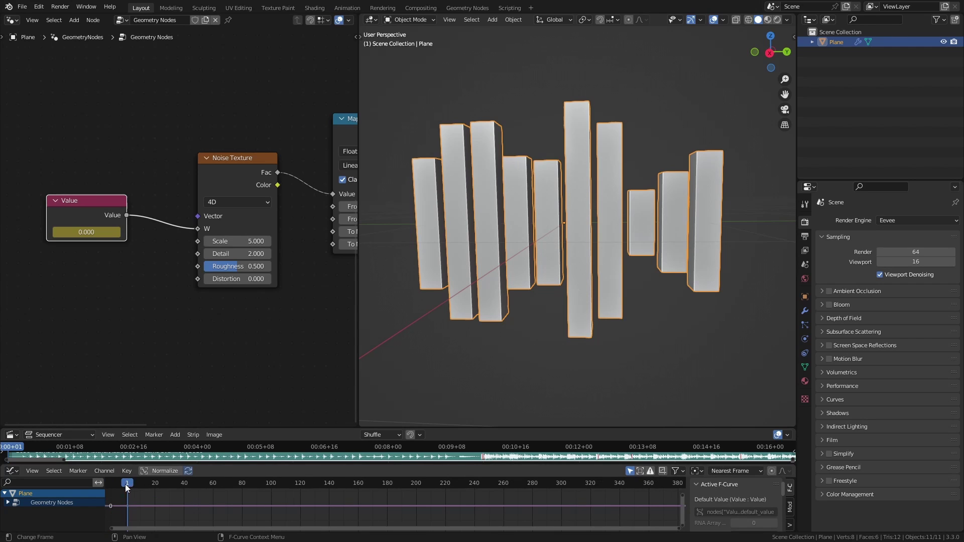
pyautogui.moveTo(232, 427); pyautogui.dragTo(232, 377)
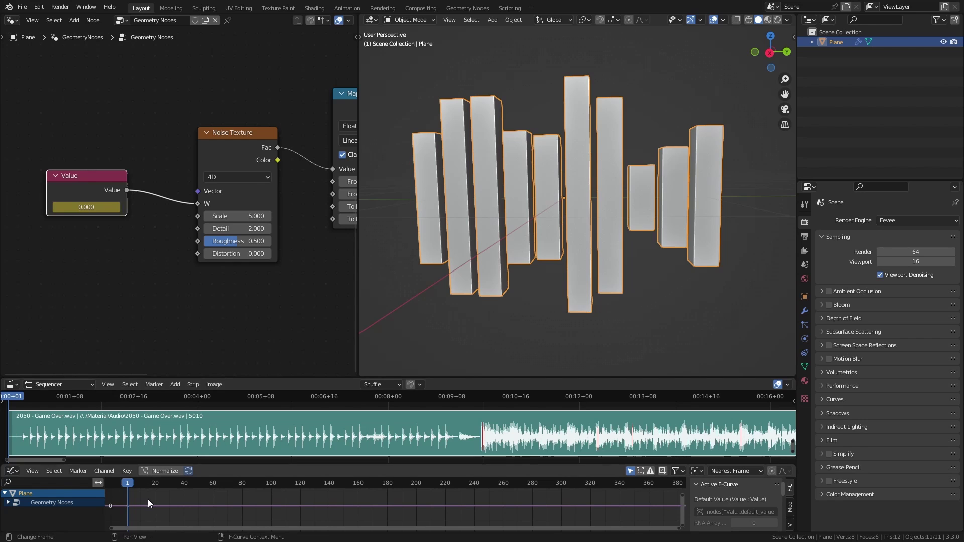
# - Bake '2050 - Game Over.wav' into the Value node's F-curve with Bake Sound to F-Curves
pyautogui.click(127, 471)
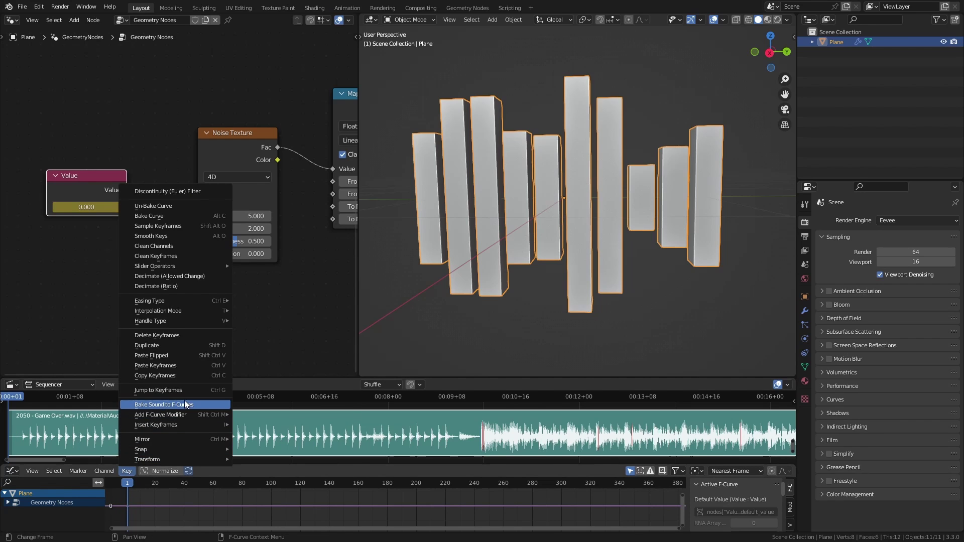
pyautogui.click(217, 406)
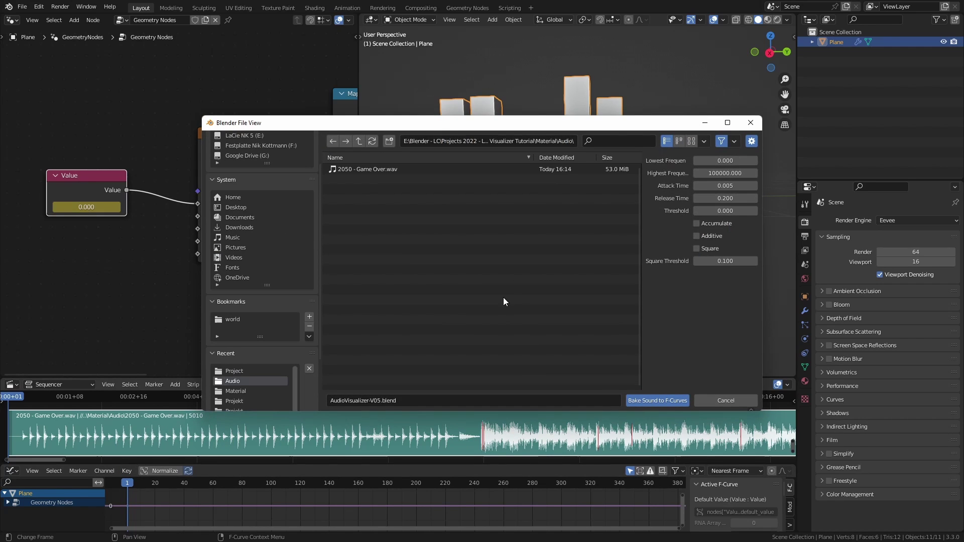
pyautogui.click(374, 167)
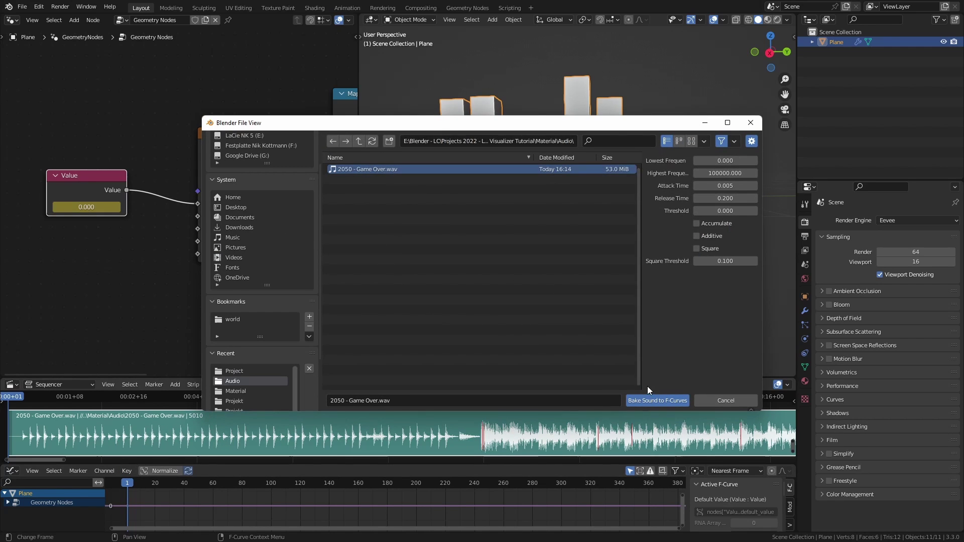
pyautogui.click(671, 401)
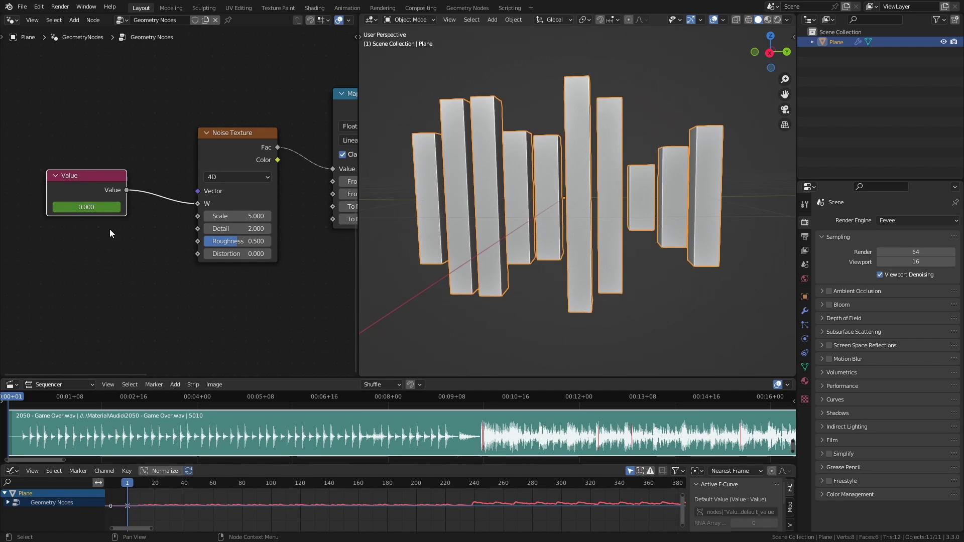
# - Scrub and play the animation, stopping at frame 89 where the value reads 0.359
pyautogui.moveTo(12, 400); pyautogui.dragTo(42, 421)
pyautogui.moveTo(600, 220); pyautogui.dragTo(583, 216, button='middle')
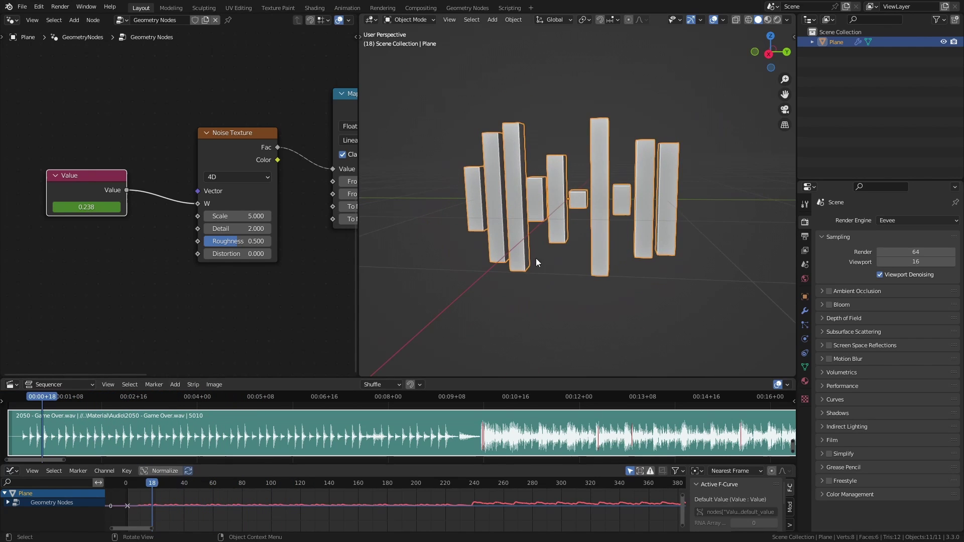
pyautogui.press('space')
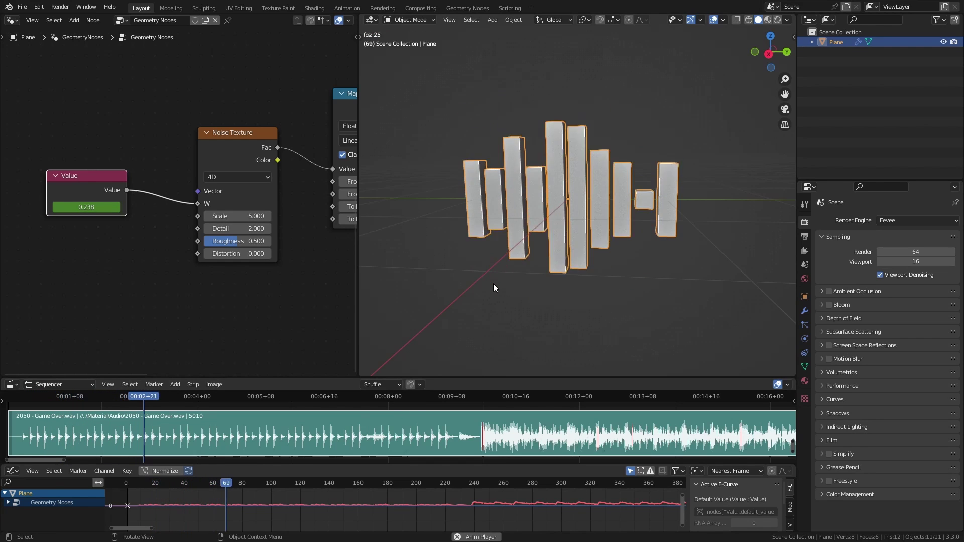
pyautogui.press('space')
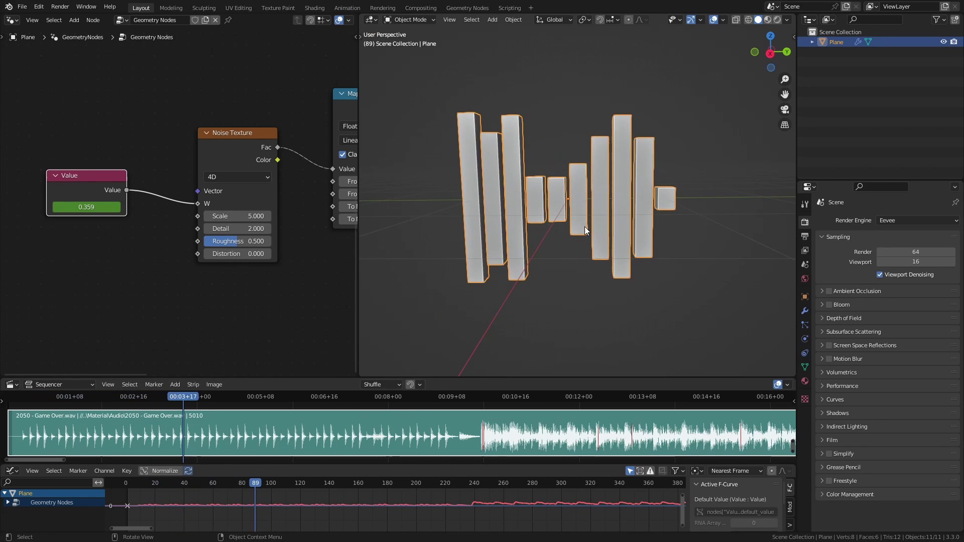
# - Insert a Math node between Value and noise W, set to Multiply by 0.1
pyautogui.hotkey('shift', 'a')
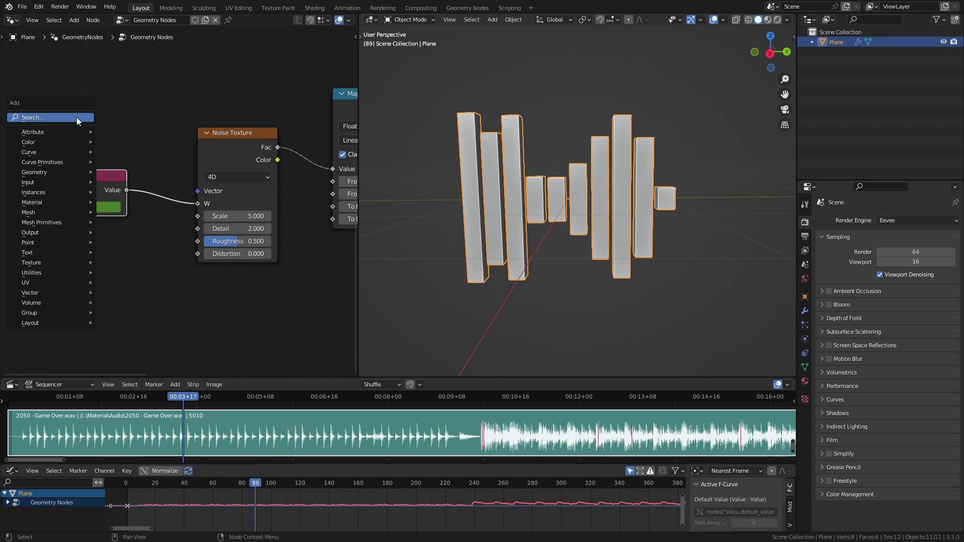
pyautogui.write('add')
pyautogui.press('Return')
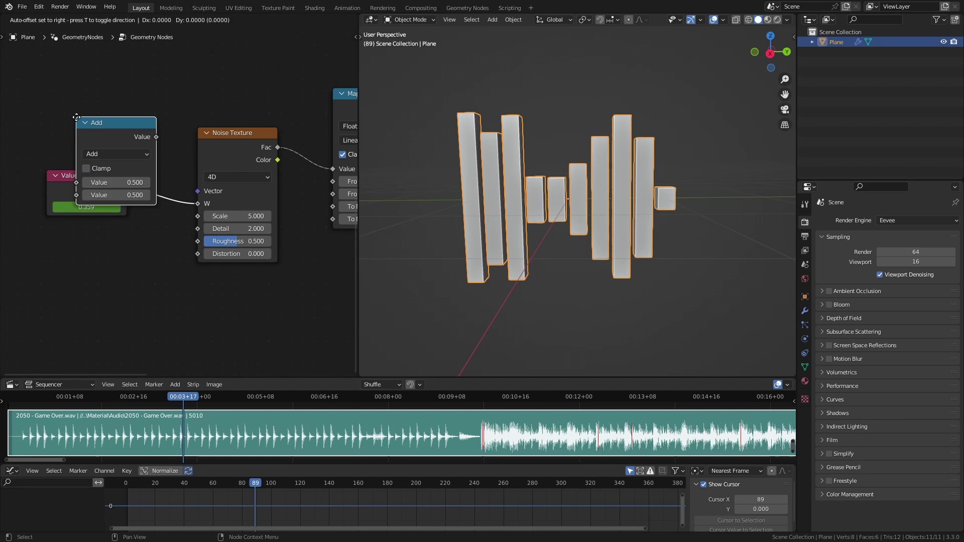
pyautogui.click(190, 157)
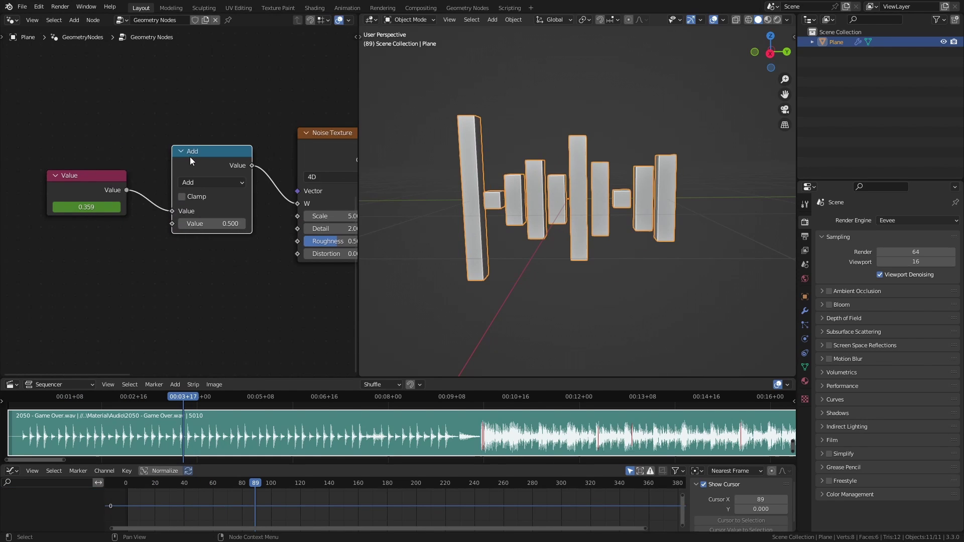
pyautogui.scroll(2, 190, 156)
pyautogui.click(196, 162)
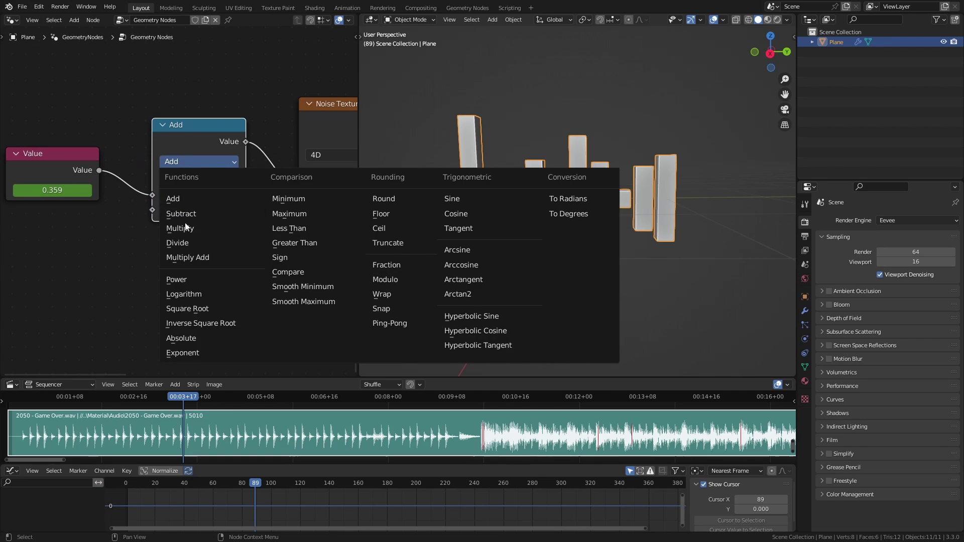
pyautogui.click(185, 229)
pyautogui.click(194, 211)
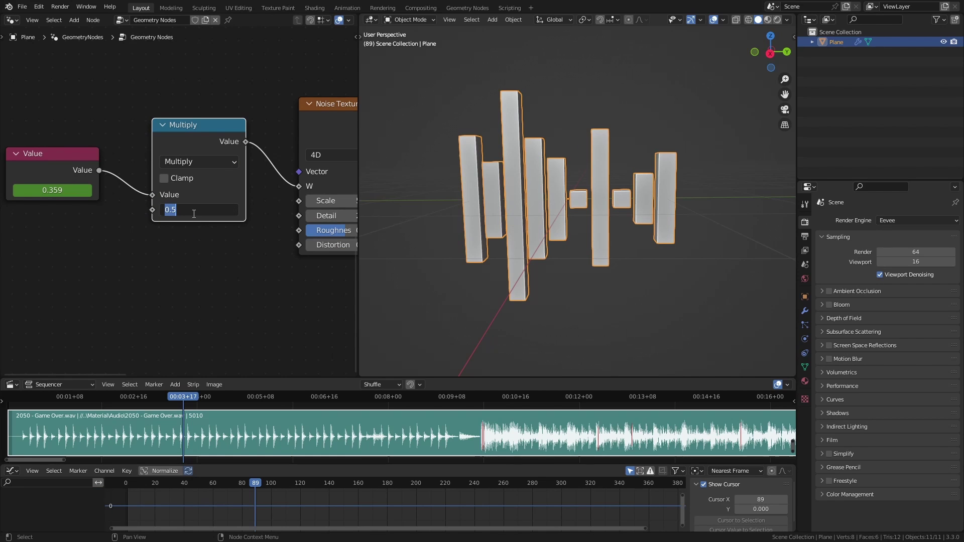
pyautogui.press('BackSpace')
pyautogui.write('.1')
pyautogui.press('Return')
# - Play the animation from frame 136 and stop at frame 306
pyautogui.click(276, 399)
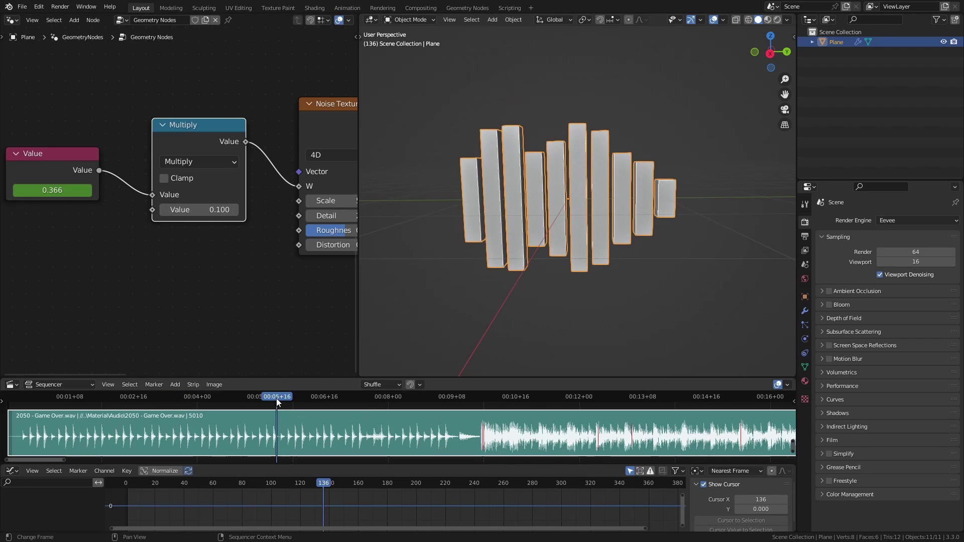
pyautogui.press('space')
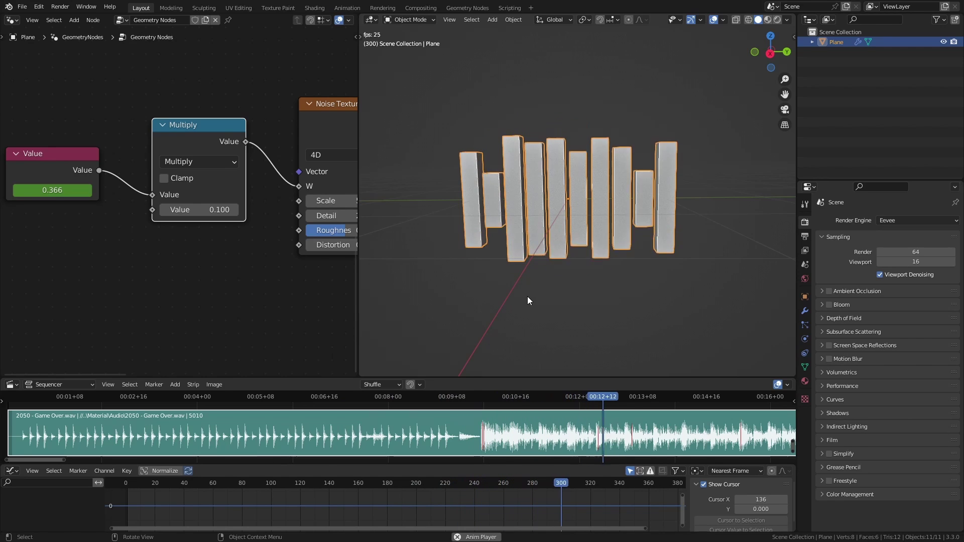
pyautogui.press('space')
pyautogui.moveTo(565, 230)
pyautogui.mouseDown(button='middle')
pyautogui.moveTo(608, 234)
pyautogui.moveTo(567, 228)
pyautogui.mouseUp(button='middle')
# - Pan the node tree and orbit the viewport to see the bars' sides
pyautogui.scroll(-6, 261, 271)
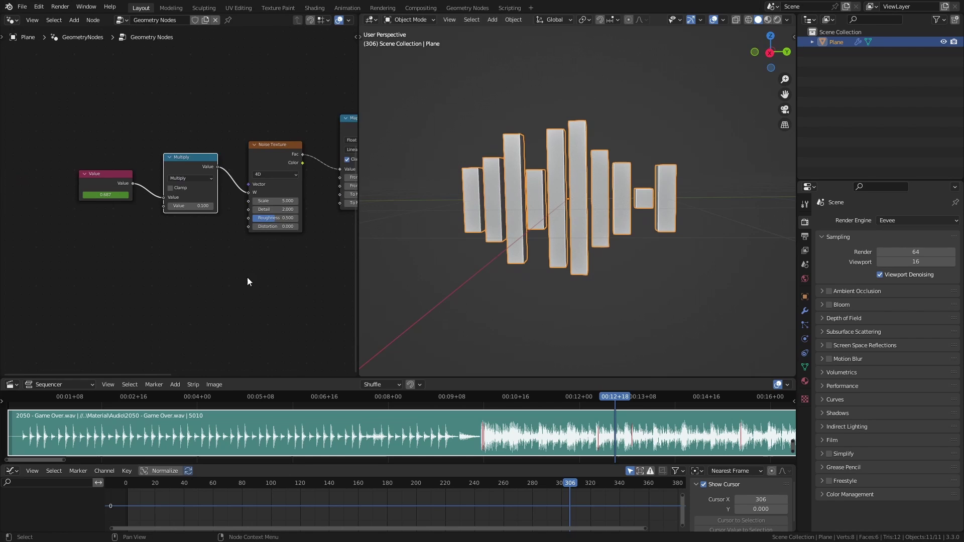
pyautogui.moveTo(258, 263); pyautogui.dragTo(174, 302, button='middle')
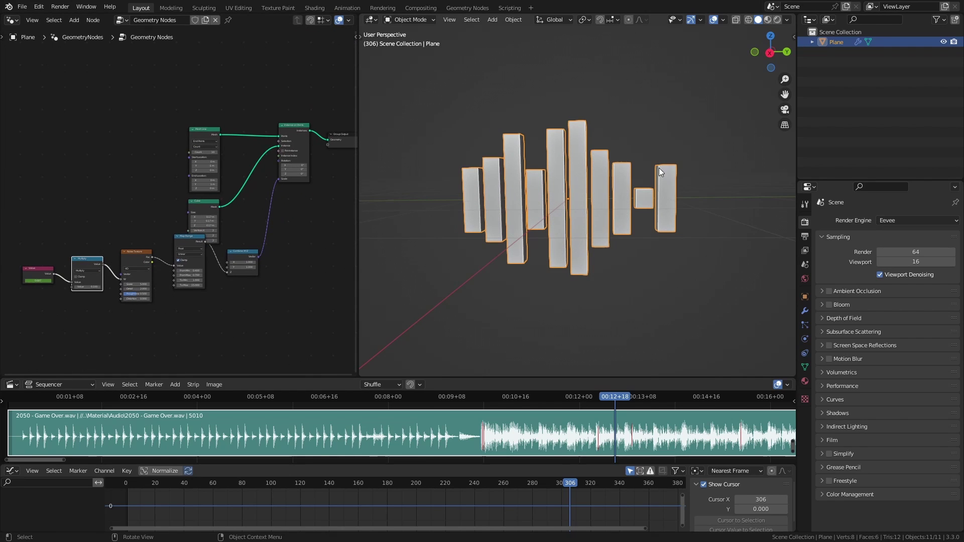
pyautogui.moveTo(659, 168); pyautogui.dragTo(523, 228, button='middle')
pyautogui.scroll(-1, 211, 228)
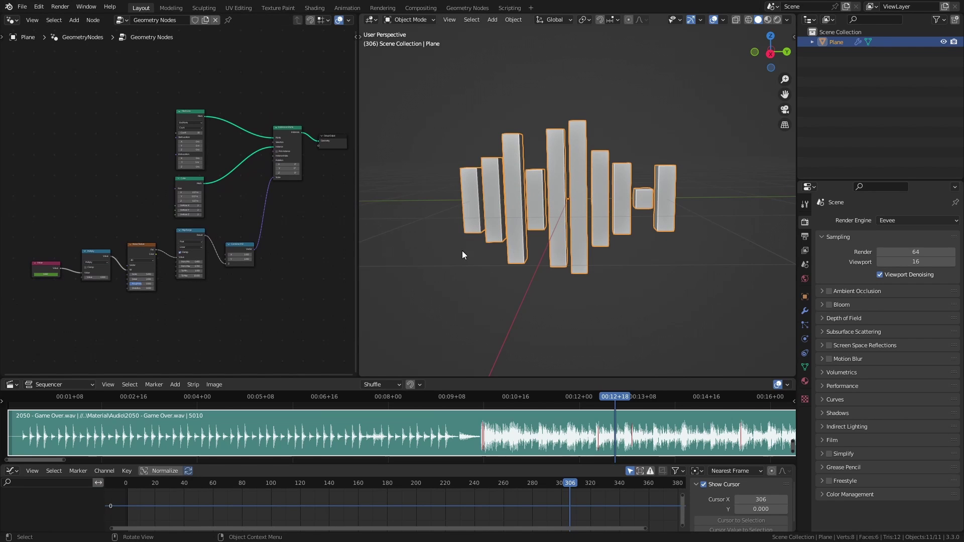
pyautogui.scroll(3, 118, 261)
pyautogui.moveTo(118, 260); pyautogui.dragTo(264, 188, button='middle')
pyautogui.scroll(2, 206, 191)
# - Select the Value node to show its baked curve, move it up-left, and frame all nodes
pyautogui.click(146, 229)
pyautogui.moveTo(146, 229); pyautogui.dragTo(116, 210)
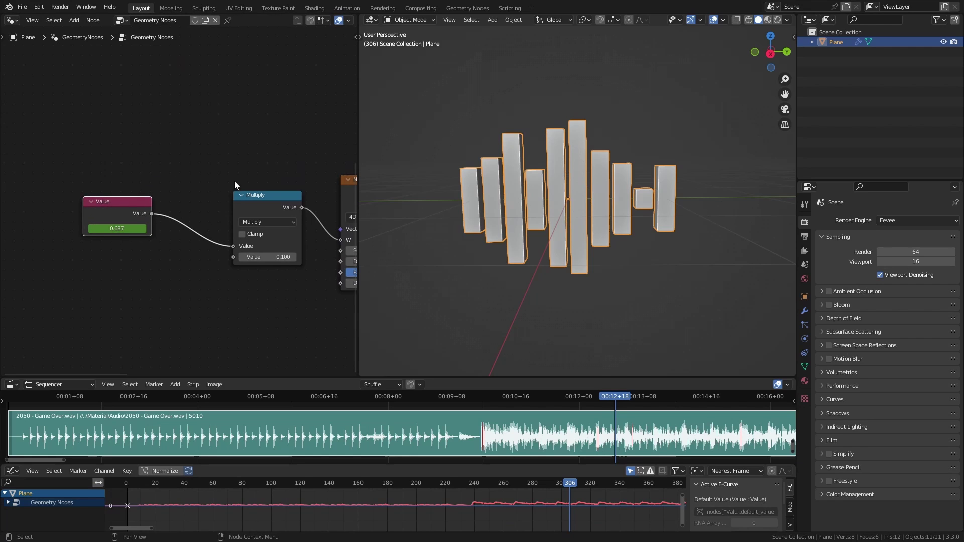
pyautogui.press('Home')
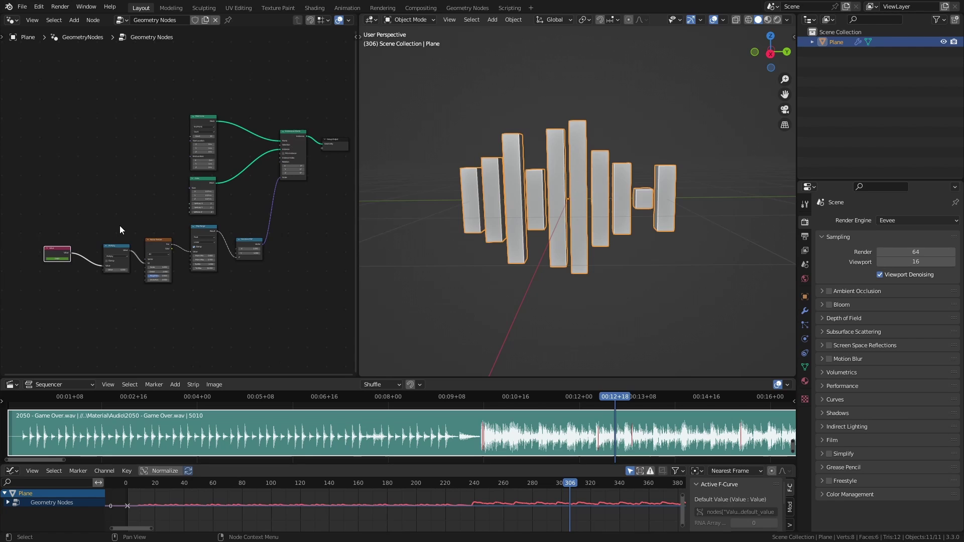
pyautogui.scroll(5, 181, 203)
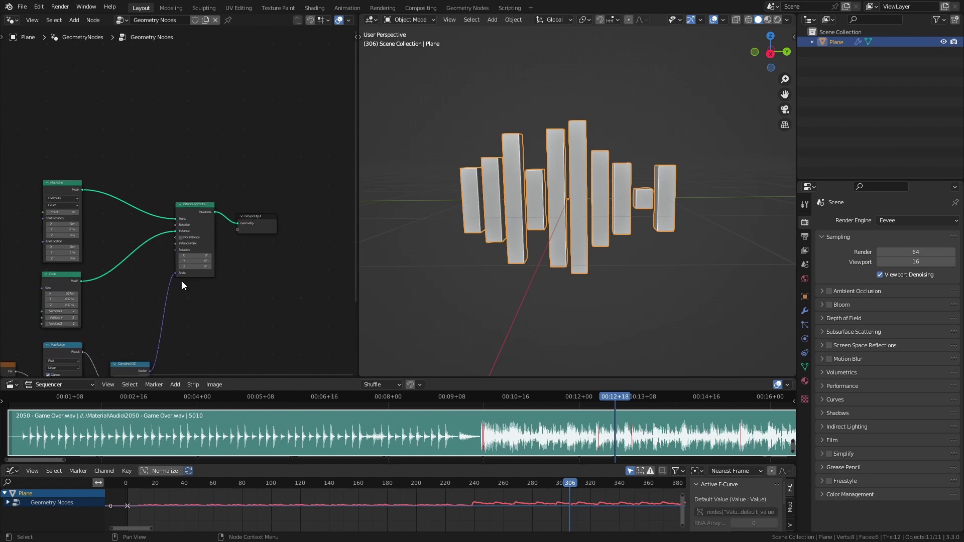
pyautogui.scroll(2, 282, 281)
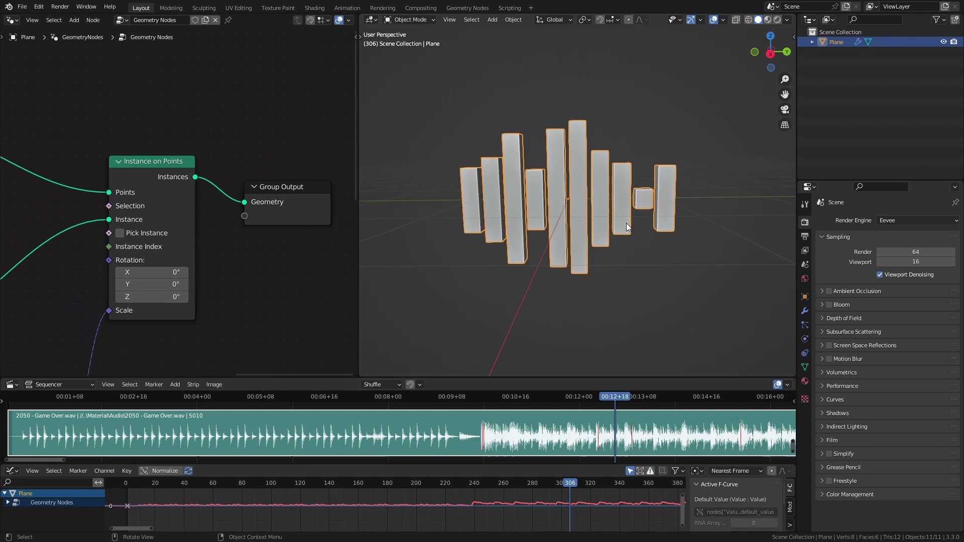
pyautogui.moveTo(592, 196)
pyautogui.mouseDown(button='middle')
pyautogui.moveTo(572, 197)
pyautogui.moveTo(604, 204)
pyautogui.moveTo(593, 200)
pyautogui.mouseUp(button='middle')
# - Switch to Material Preview and give the Plane a new material with a red Base Color
pyautogui.click(767, 19)
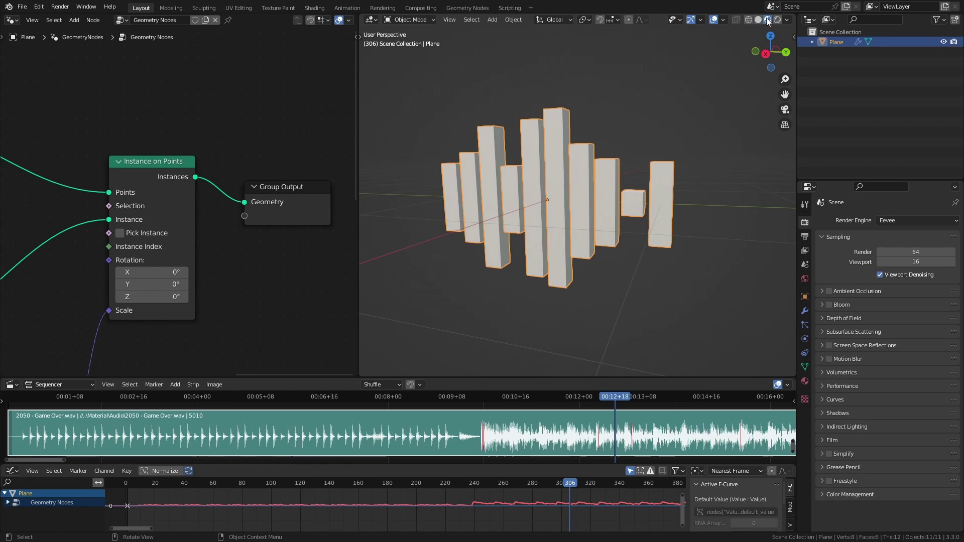
pyautogui.click(805, 380)
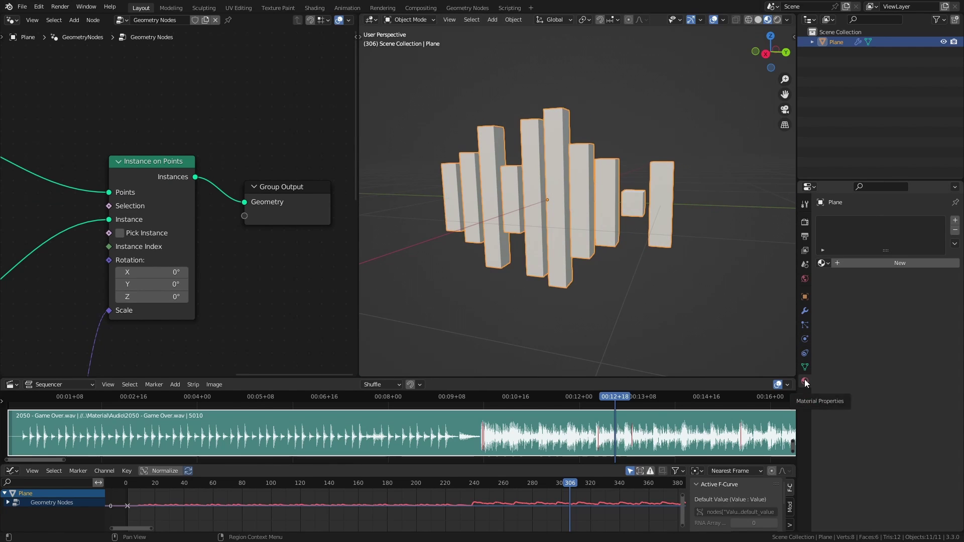
pyautogui.click(855, 263)
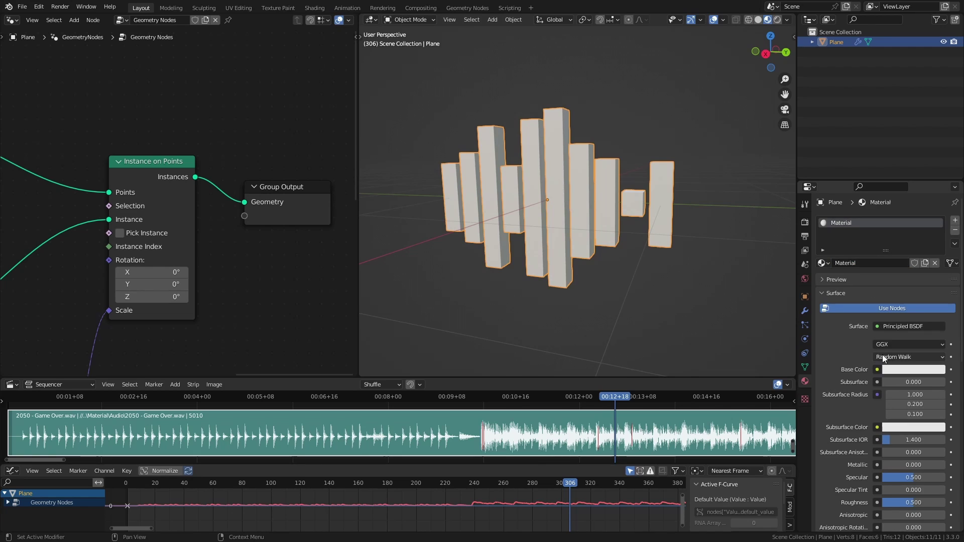
pyautogui.click(896, 369)
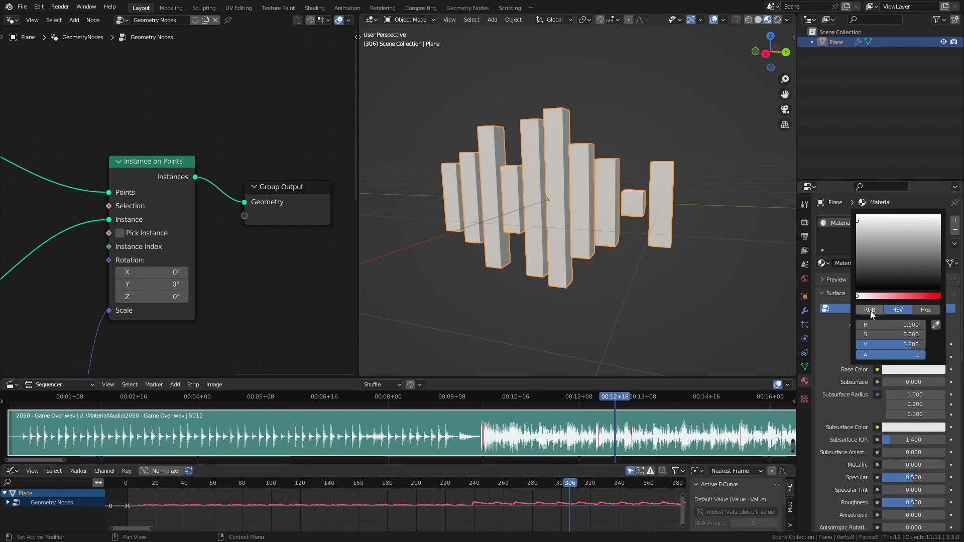
pyautogui.moveTo(871, 297); pyautogui.dragTo(940, 296)
pyautogui.moveTo(659, 161); pyautogui.dragTo(531, 176, button='middle')
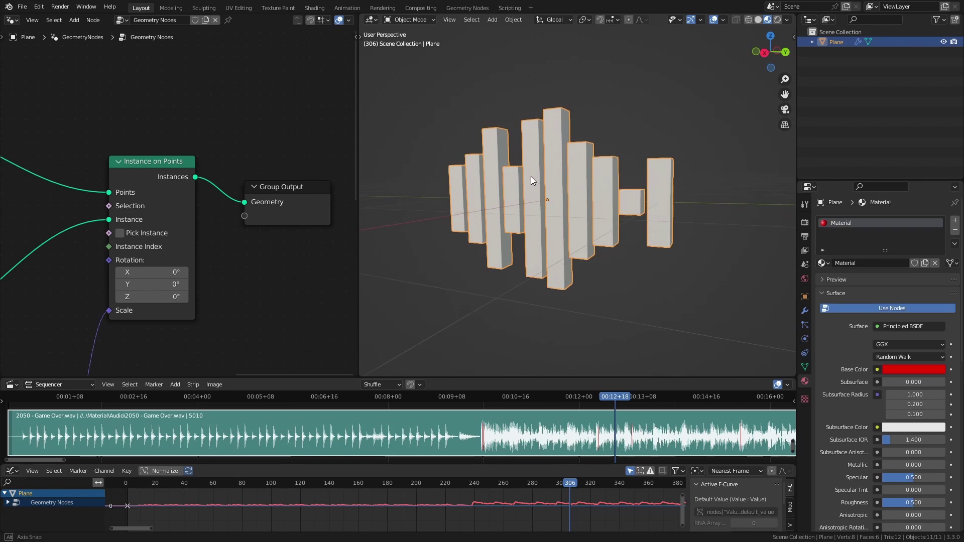
pyautogui.moveTo(233, 143); pyautogui.dragTo(114, 136, button='middle')
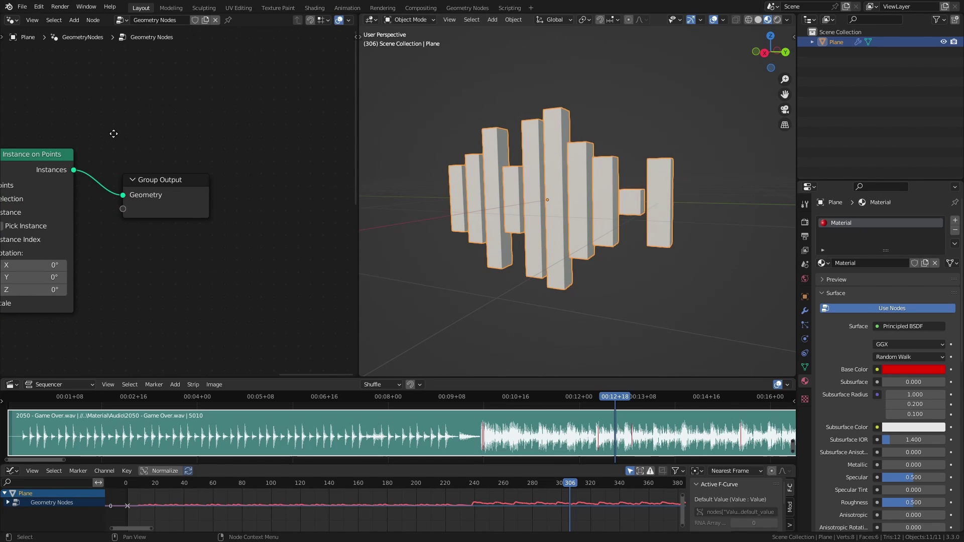
# - Insert a Set Material node on the output link assigning Material, then maximize the node editor
pyautogui.click(173, 186)
pyautogui.moveTo(173, 185); pyautogui.dragTo(257, 143, button='middle')
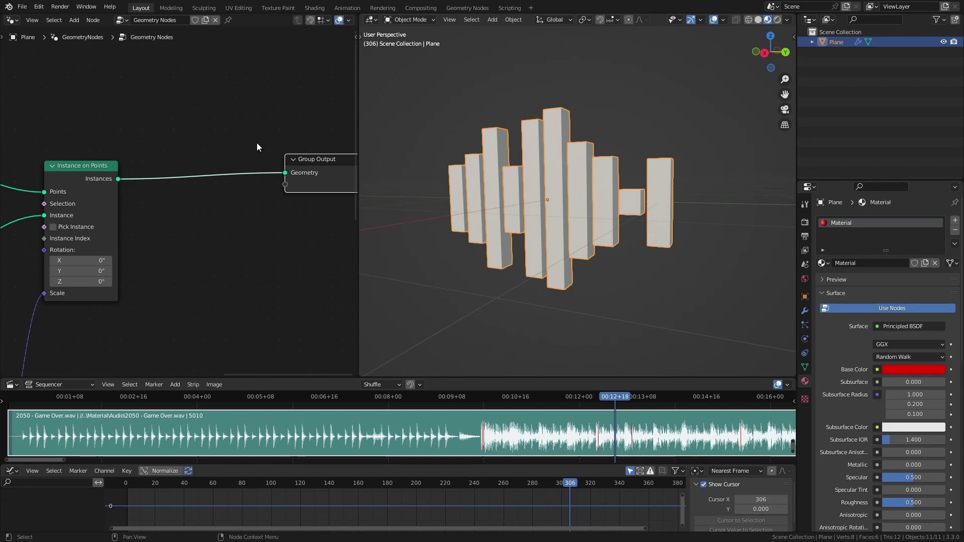
pyautogui.hotkey('shift', 'a')
pyautogui.click(185, 107)
pyautogui.write('set')
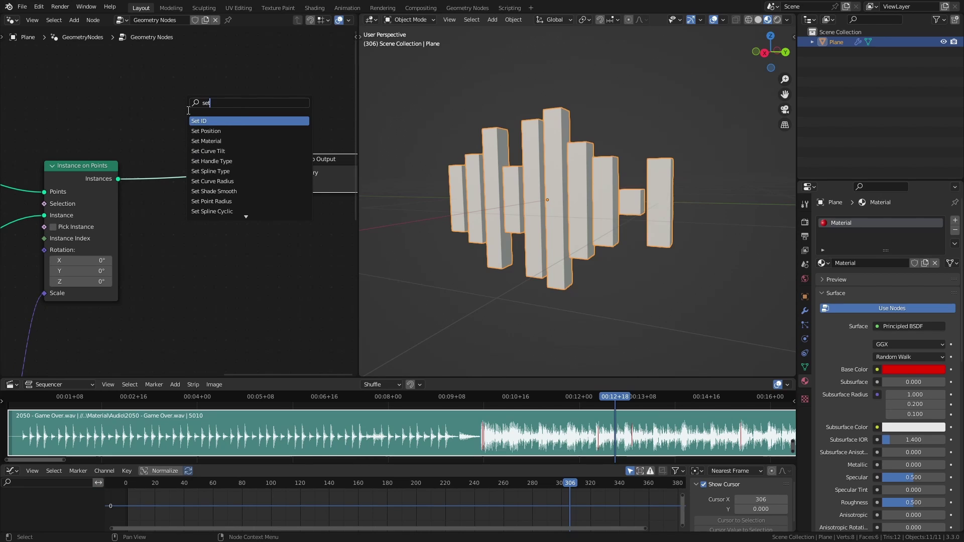
pyautogui.write(' mat')
pyautogui.press('Return')
pyautogui.click(198, 194)
pyautogui.click(198, 196)
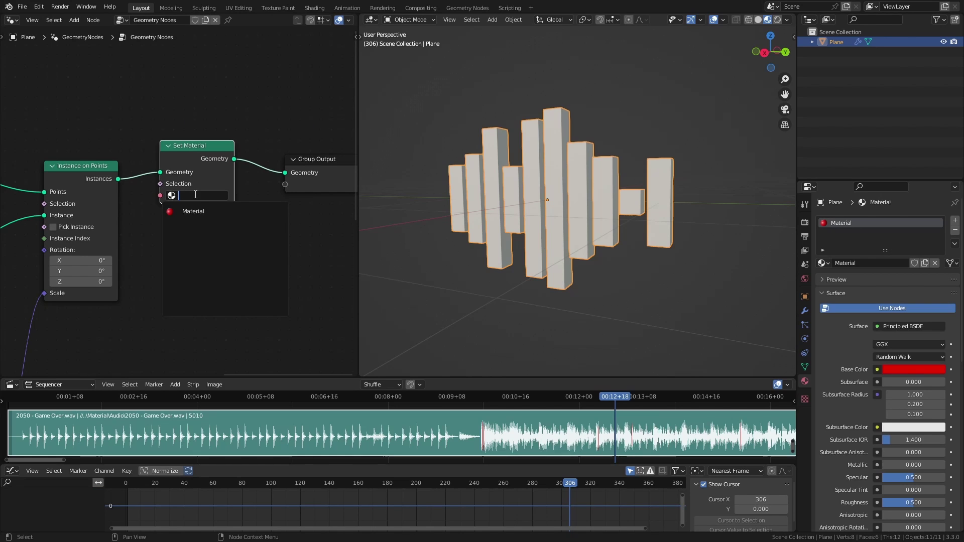
pyautogui.click(194, 211)
pyautogui.moveTo(496, 264); pyautogui.dragTo(565, 184, button='middle')
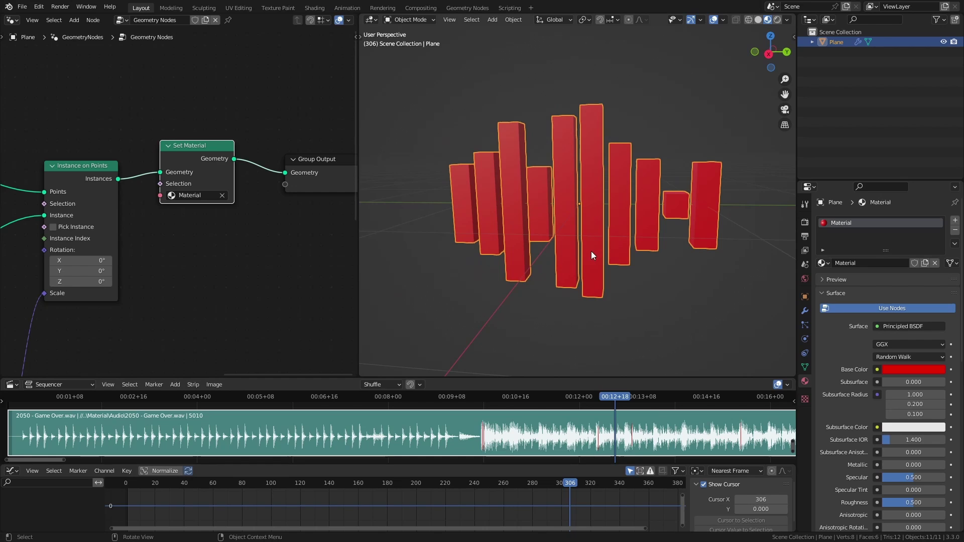
pyautogui.hotkey('ctrl', 'space')
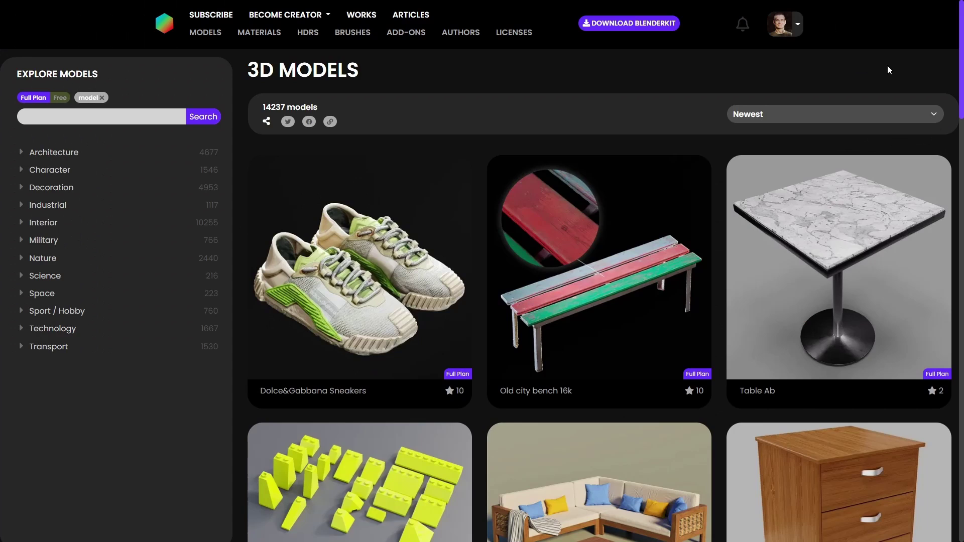
# - Scroll down the BlenderKit Explore Models gallery past furniture, props and character assets
pyautogui.scroll(-1, 884, 92)
pyautogui.scroll(-8, 883, 91)
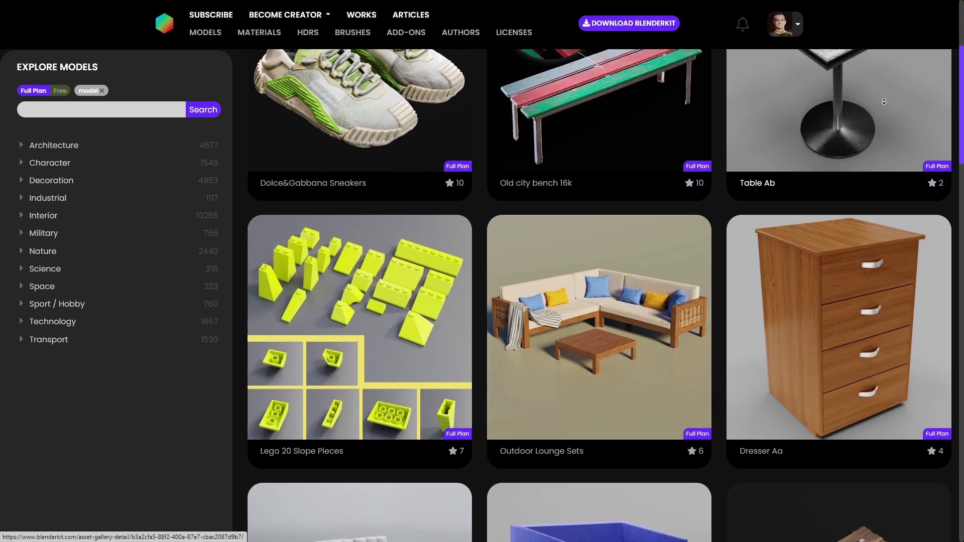
pyautogui.scroll(-9, 884, 102)
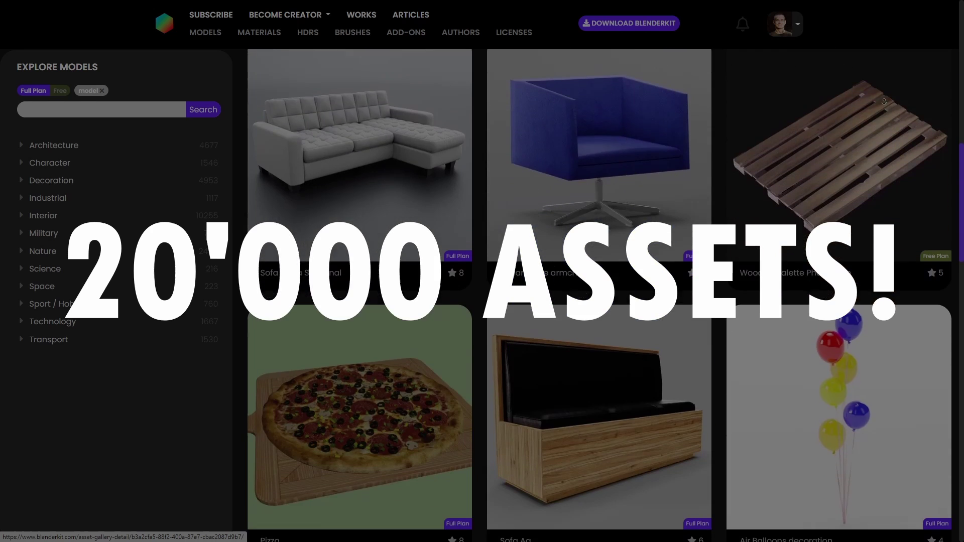
pyautogui.scroll(-9, 883, 102)
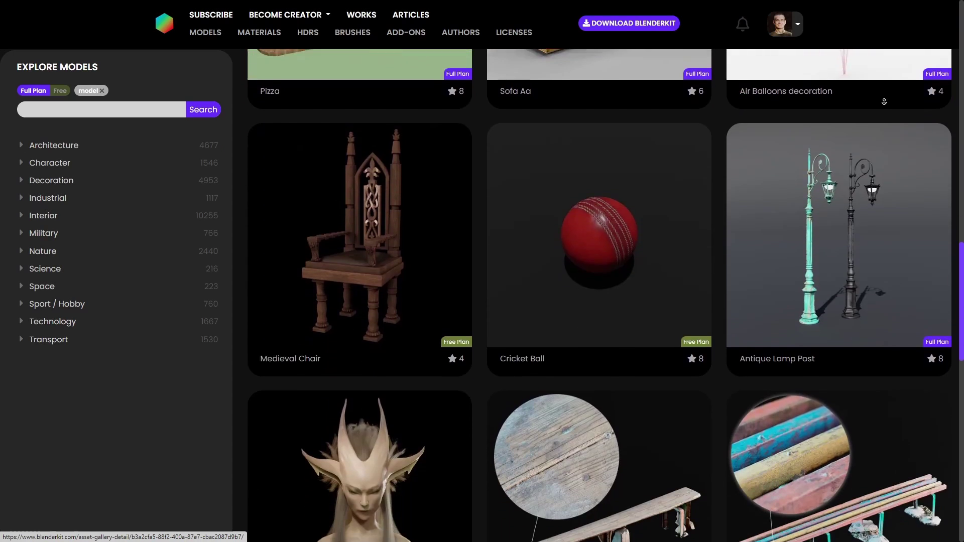
pyautogui.scroll(-9, 883, 101)
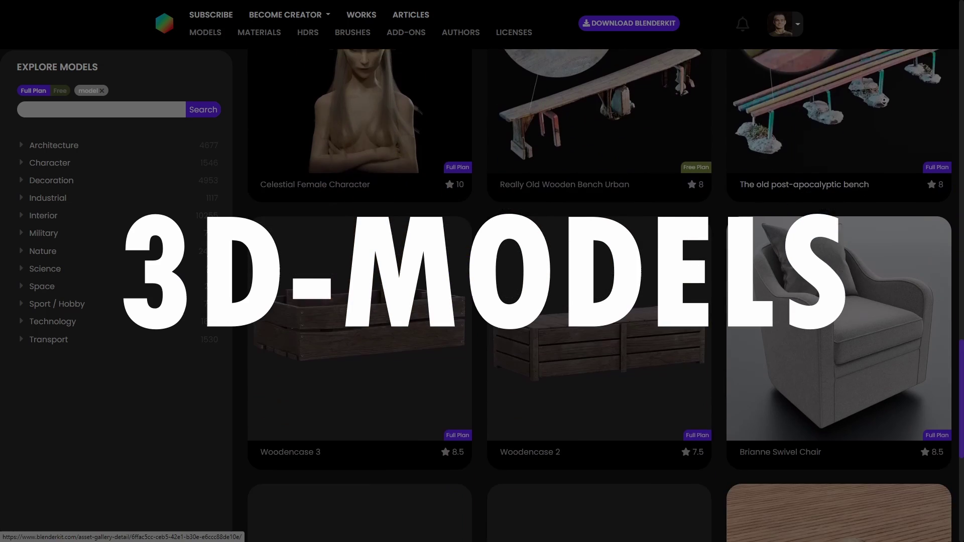
pyautogui.scroll(-9, 884, 101)
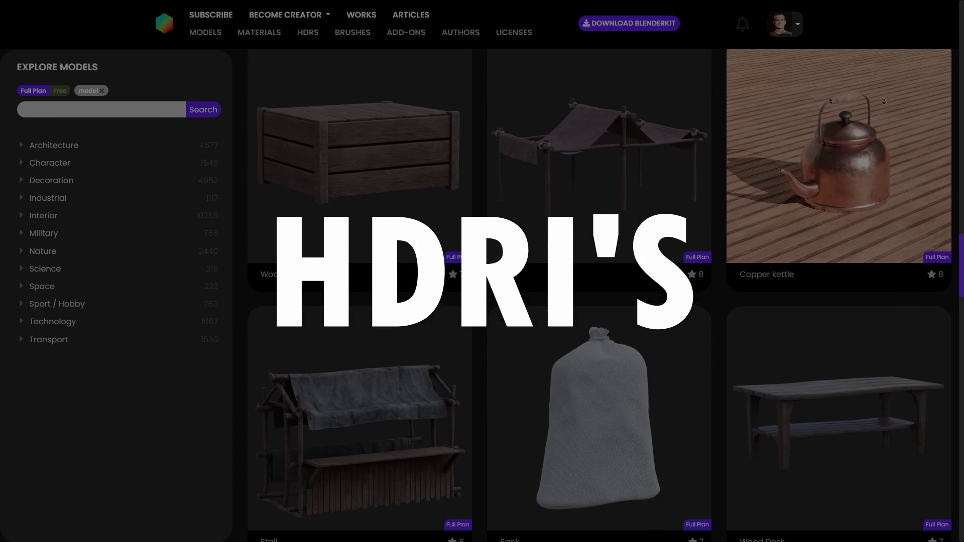
# - Page through the BlenderKit 'car' results and import the BMW 507 model into the scene
pyautogui.scroll(-3, 883, 102)
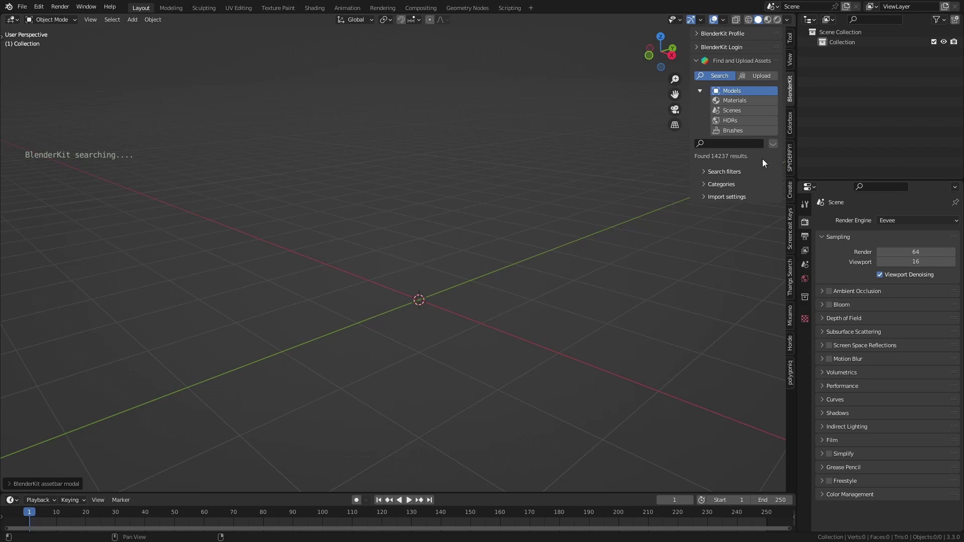
pyautogui.click(587, 96)
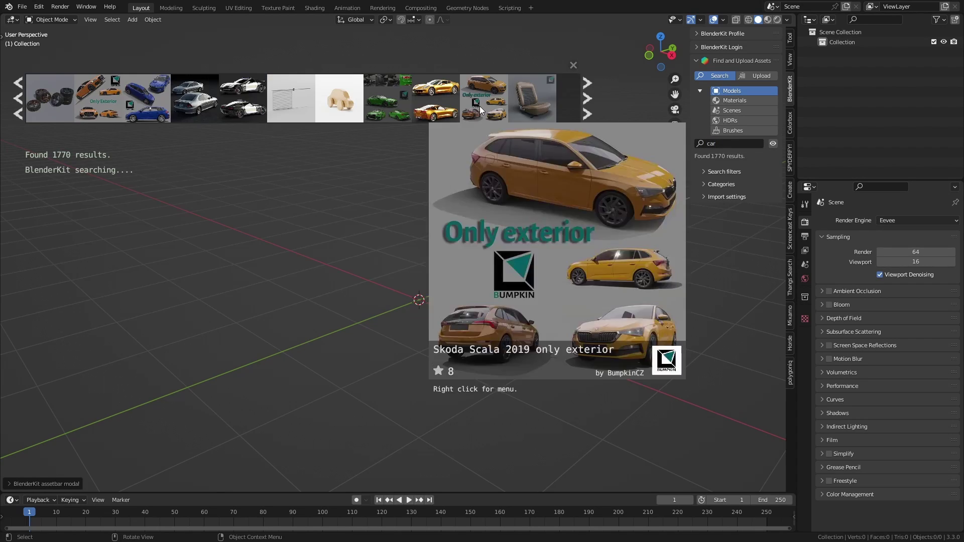
pyautogui.click(582, 93)
pyautogui.click(587, 95)
pyautogui.click(540, 103)
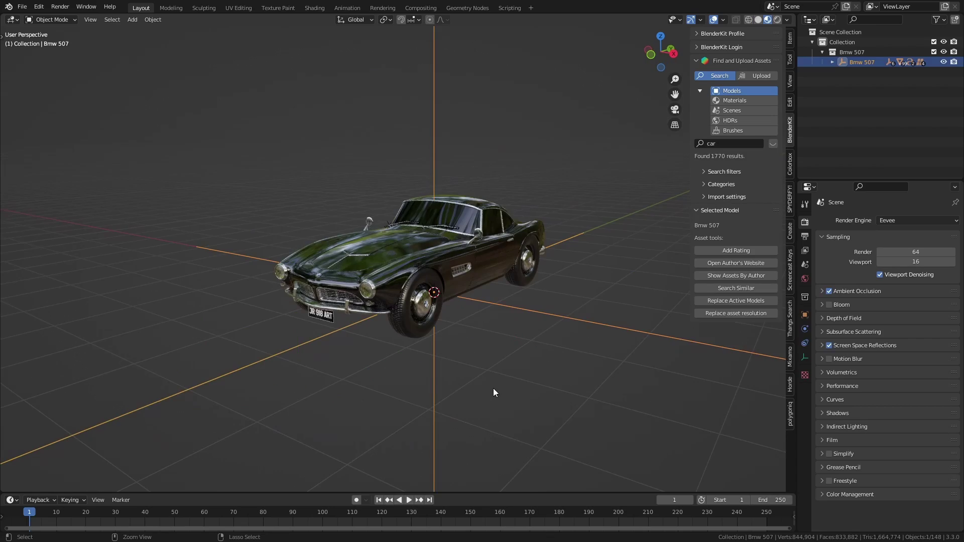
pyautogui.scroll(3, 495, 352)
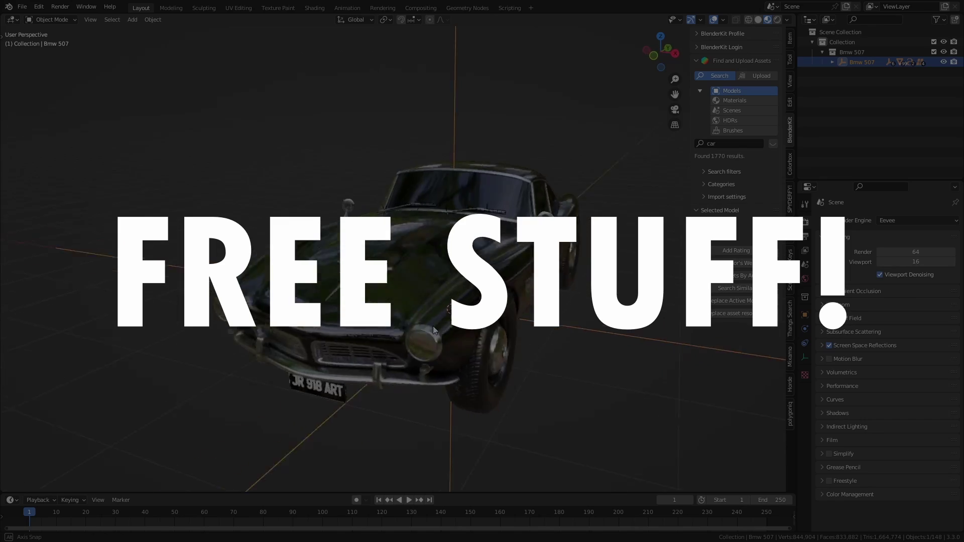